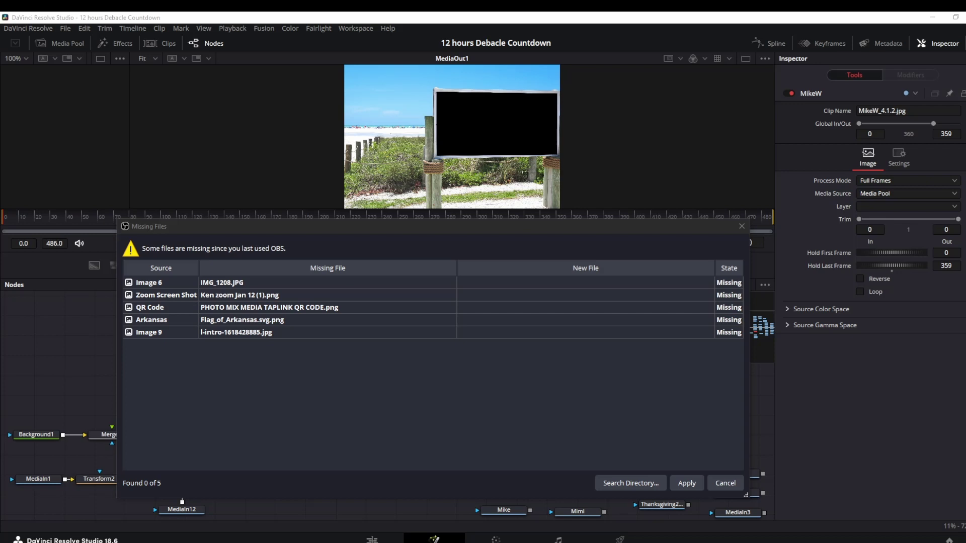
Stretch the Missing Files dialog upward twice, then outward on its right and left edges.
drag(528, 226, 528, 116)
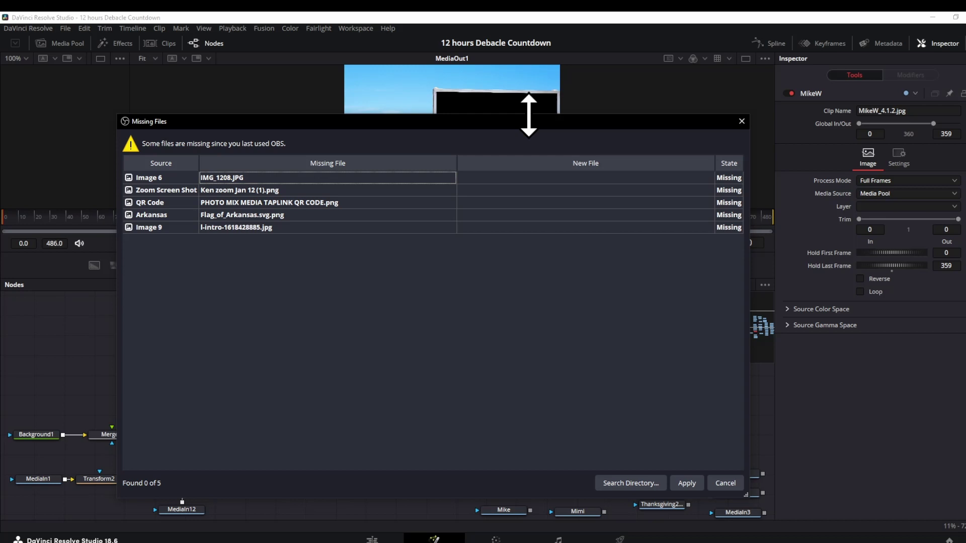
drag(529, 118, 528, 65)
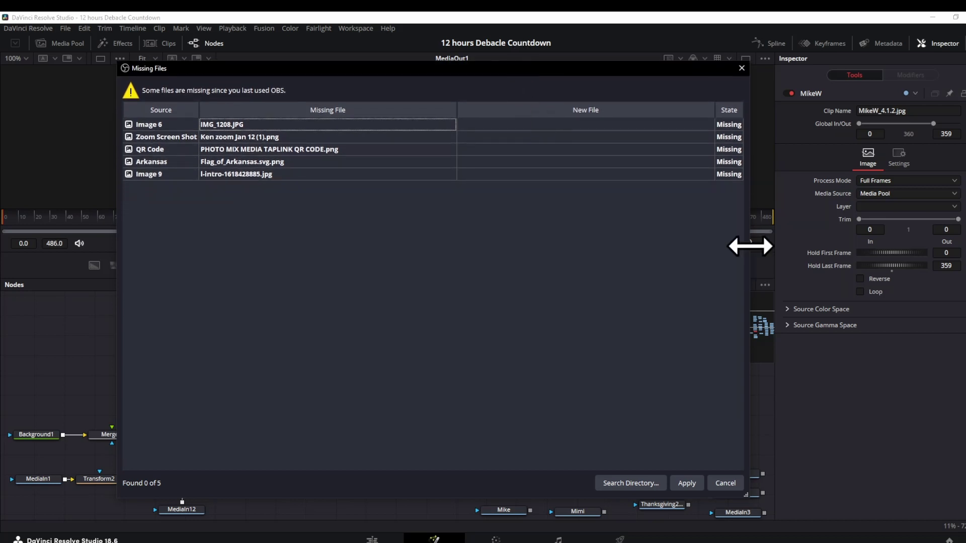
drag(747, 242, 853, 241)
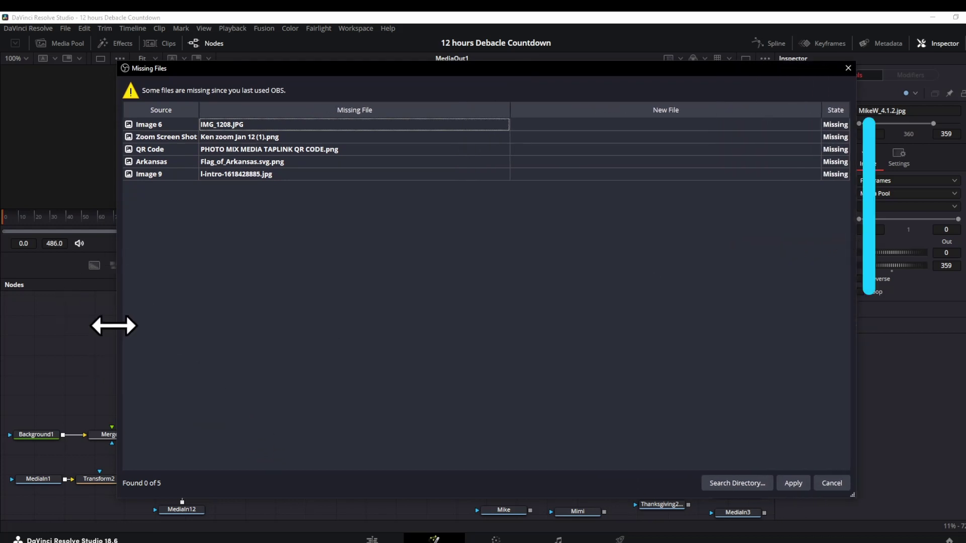
drag(114, 326, 84, 326)
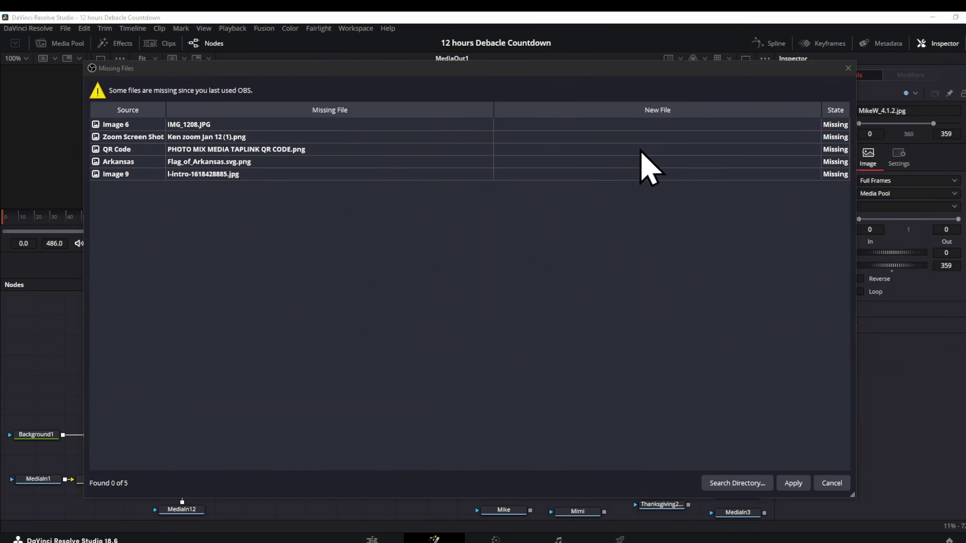
Browse from the QR Code row's new-file cell via This PC to D:\Davinci\Thumbnails.
click(836, 148)
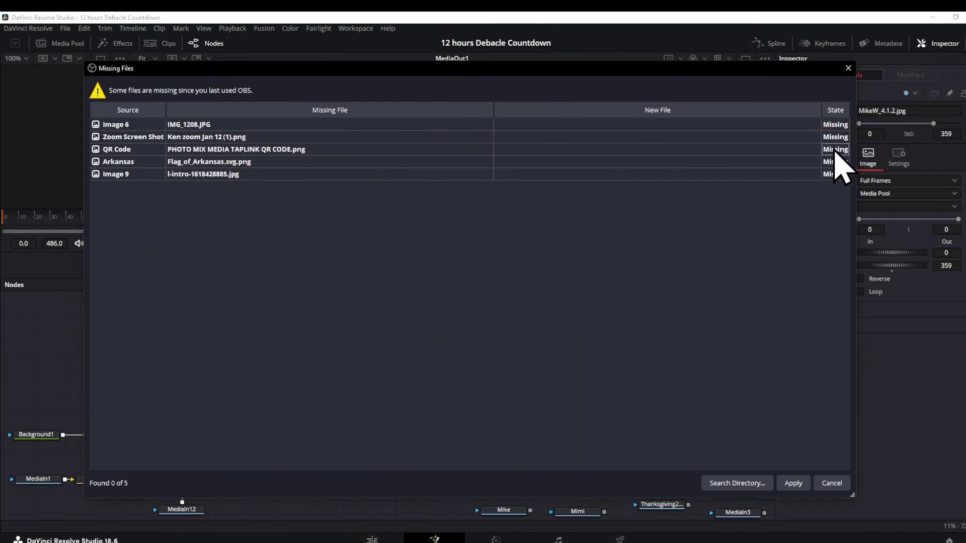
double_click(783, 149)
click(797, 151)
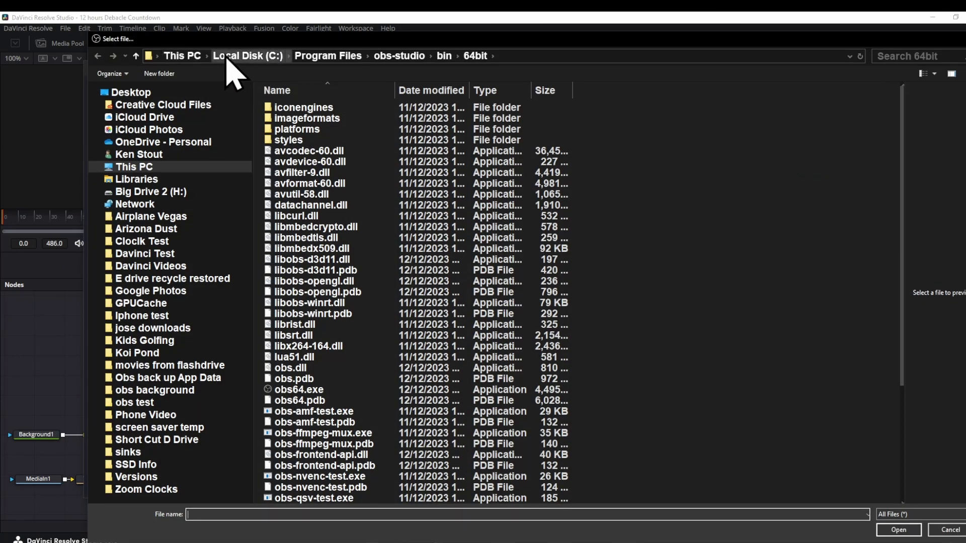
click(182, 56)
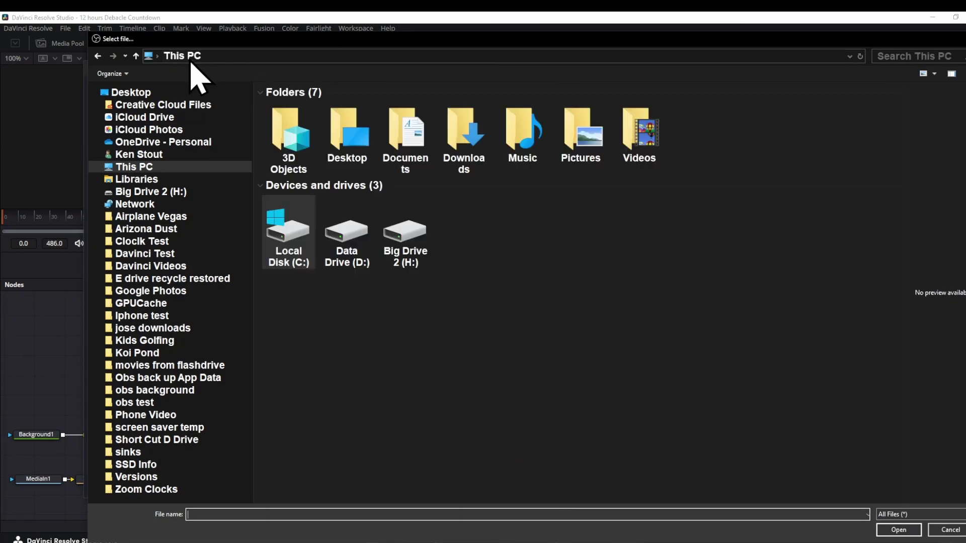
double_click(350, 232)
double_click(809, 313)
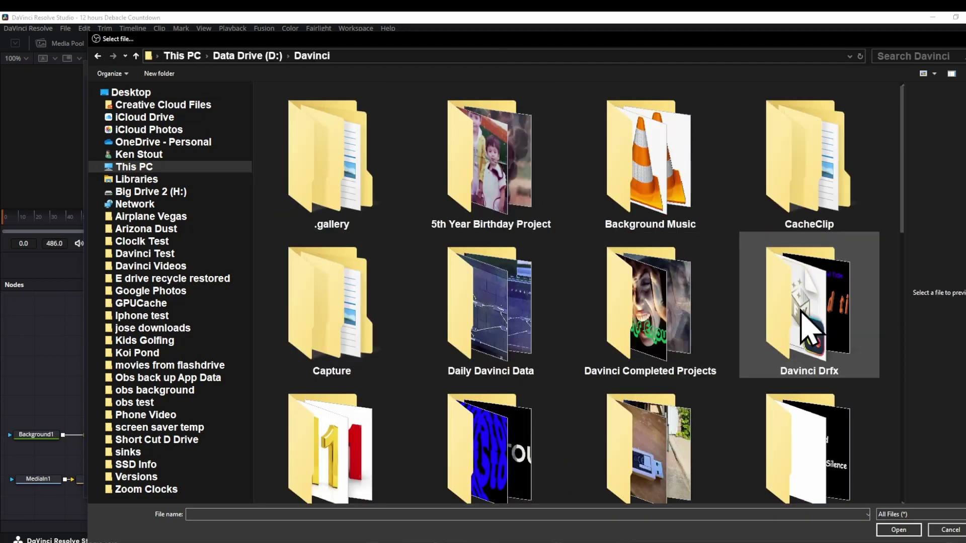
scroll(766, 324, down, 5)
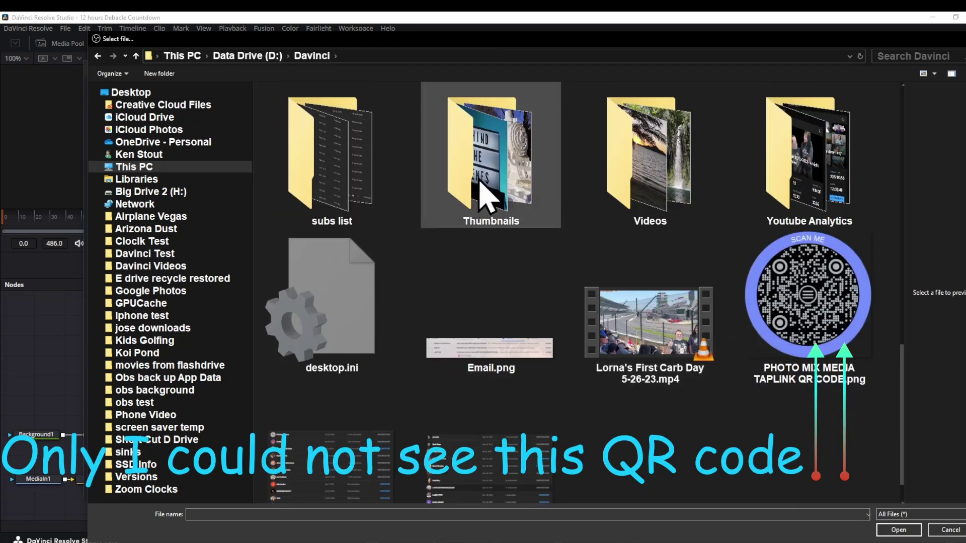
double_click(490, 162)
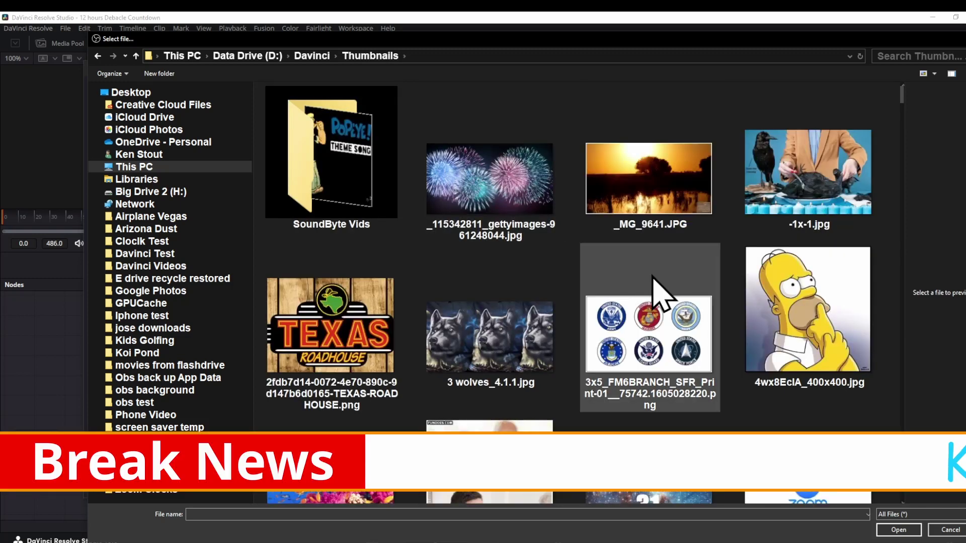
scroll(663, 295, down, 3)
scroll(662, 294, down, 3)
scroll(662, 294, down, 3)
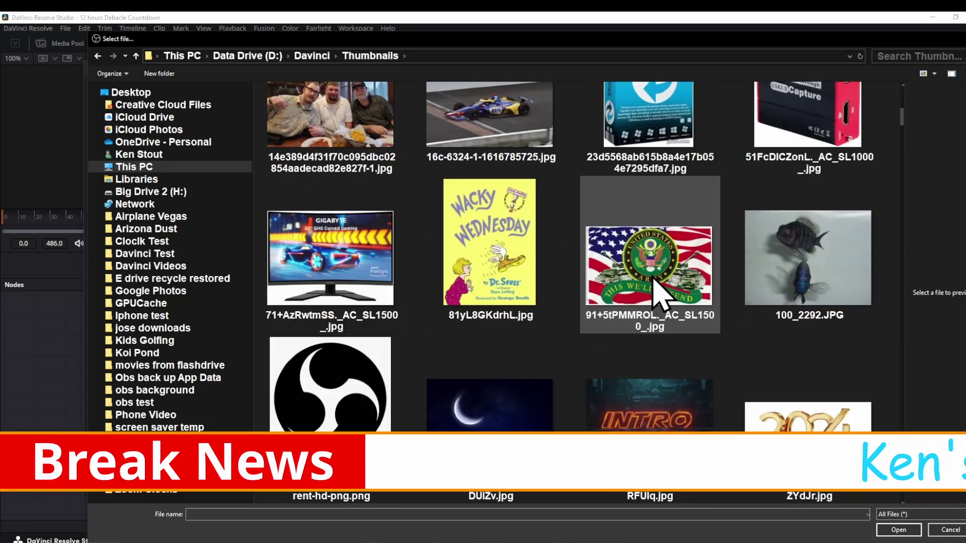
scroll(664, 295, down, 3)
scroll(662, 295, down, 3)
scroll(663, 295, down, 3)
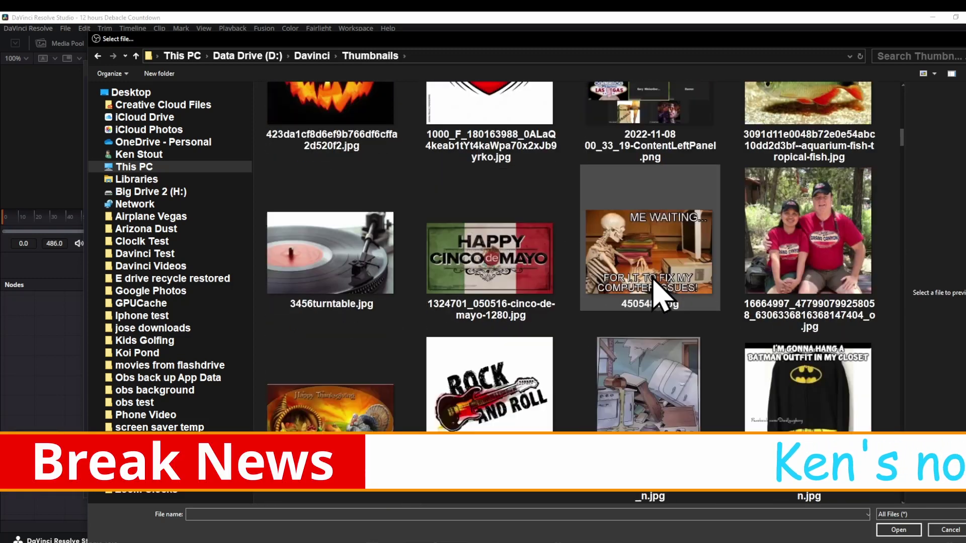
scroll(663, 295, down, 3)
scroll(663, 294, down, 3)
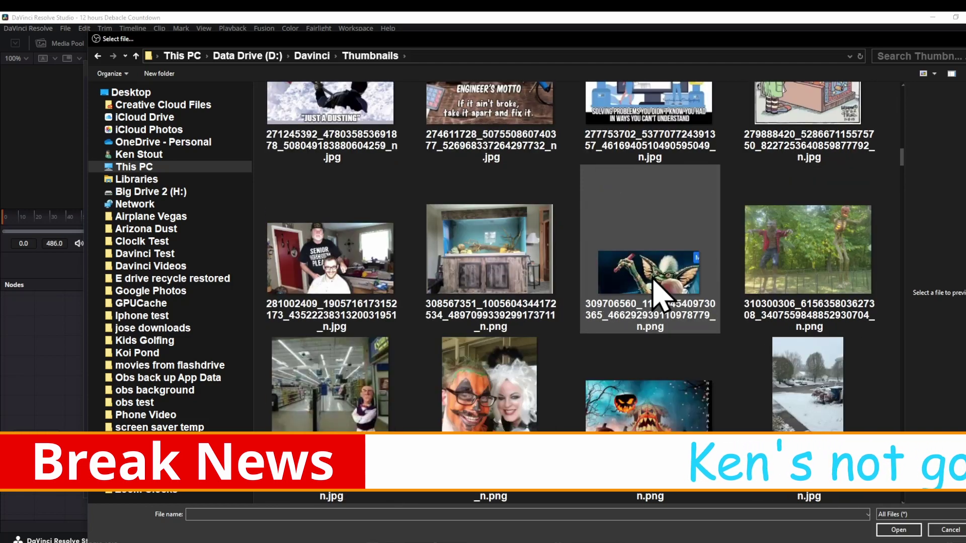
scroll(663, 294, down, 3)
scroll(663, 295, down, 3)
scroll(663, 294, down, 3)
scroll(663, 294, down, 3)
scroll(662, 294, down, 3)
scroll(663, 294, down, 3)
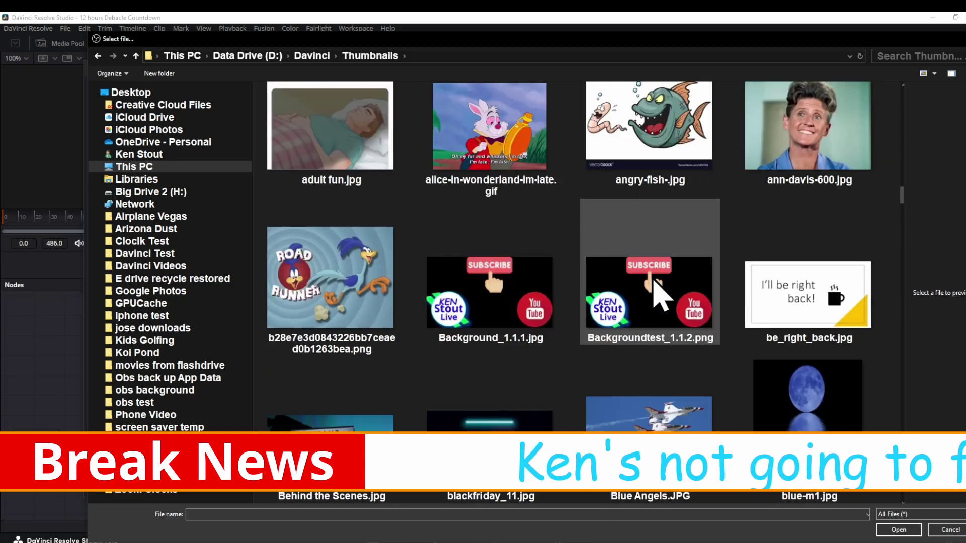
scroll(663, 294, down, 3)
scroll(663, 294, down, 3)
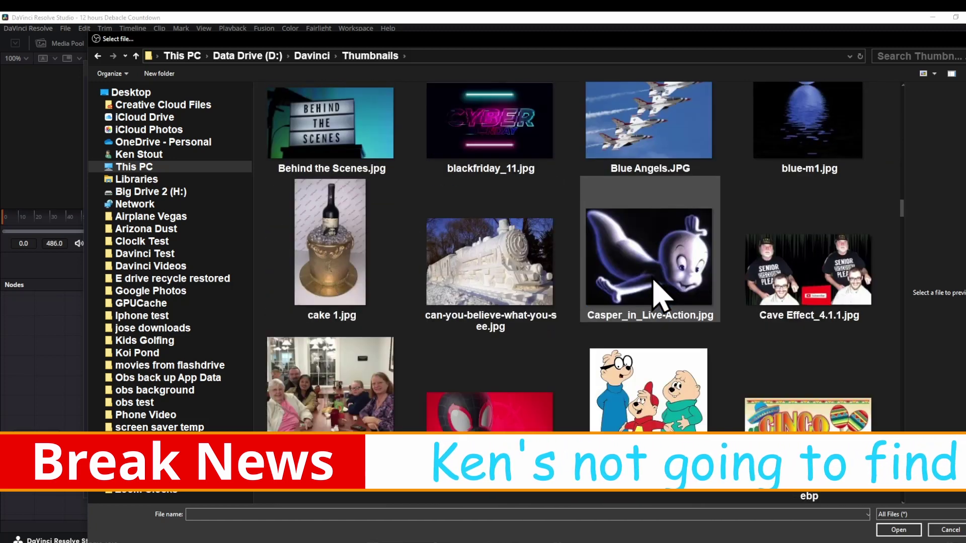
scroll(663, 294, down, 3)
scroll(663, 295, down, 3)
scroll(663, 294, down, 3)
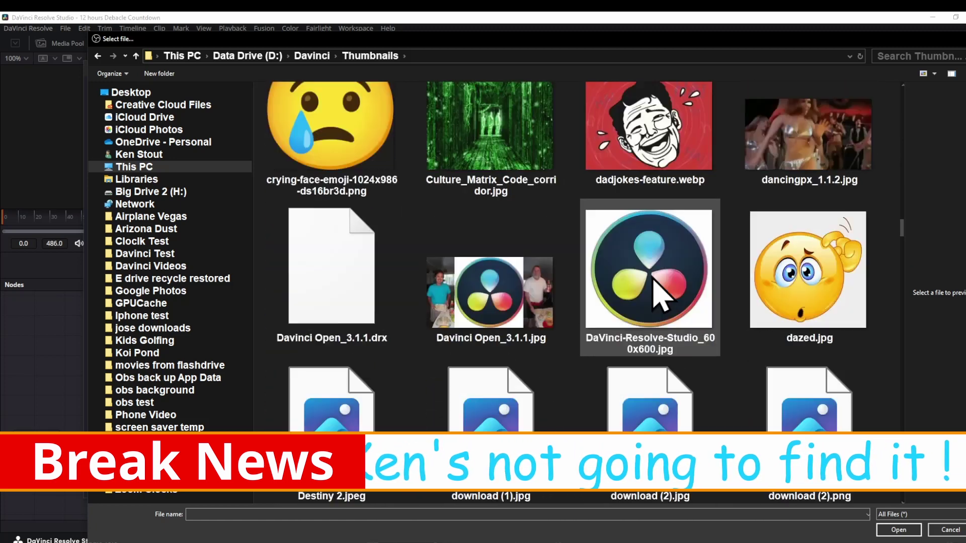
scroll(663, 294, down, 3)
scroll(663, 295, down, 3)
scroll(663, 294, down, 3)
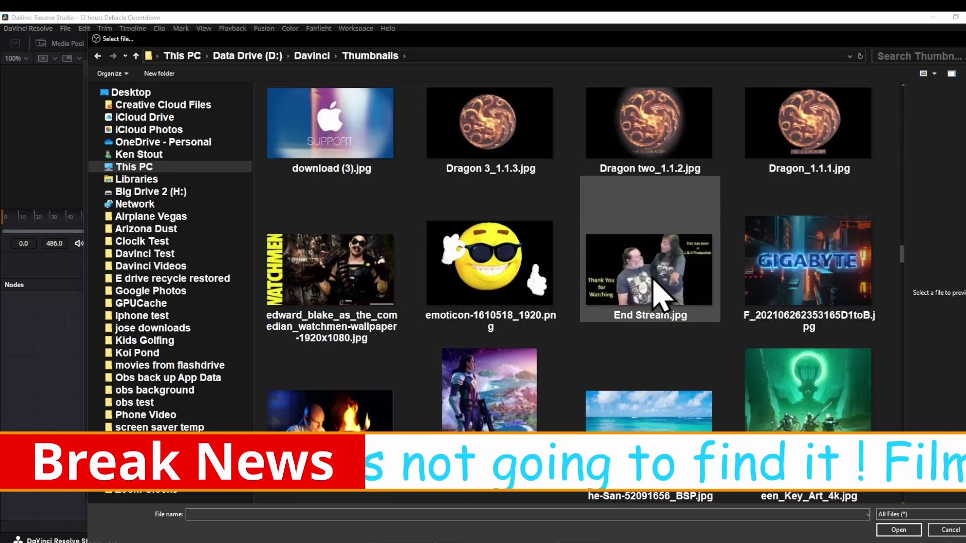
scroll(662, 295, down, 3)
scroll(663, 295, down, 3)
scroll(662, 294, down, 3)
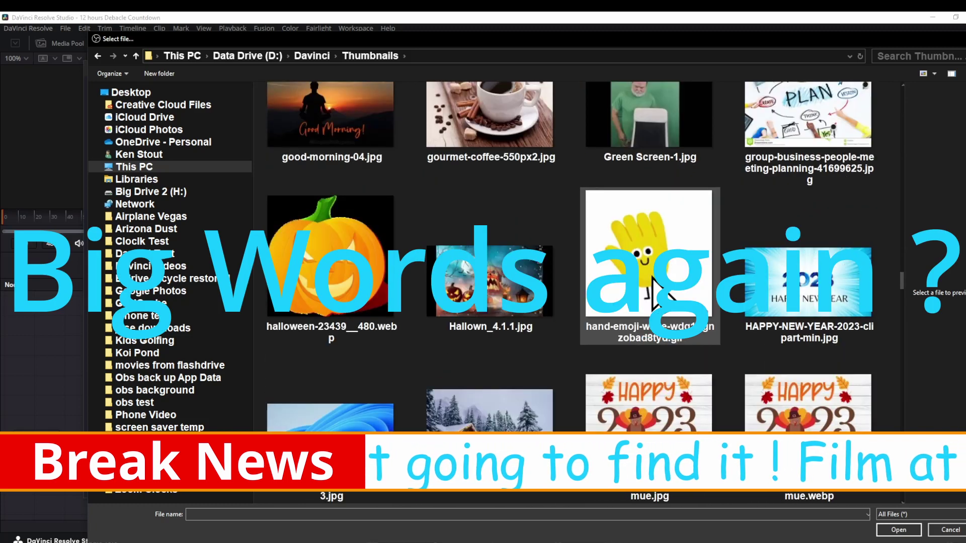
scroll(663, 294, down, 3)
scroll(653, 279, down, 3)
scroll(653, 278, down, 3)
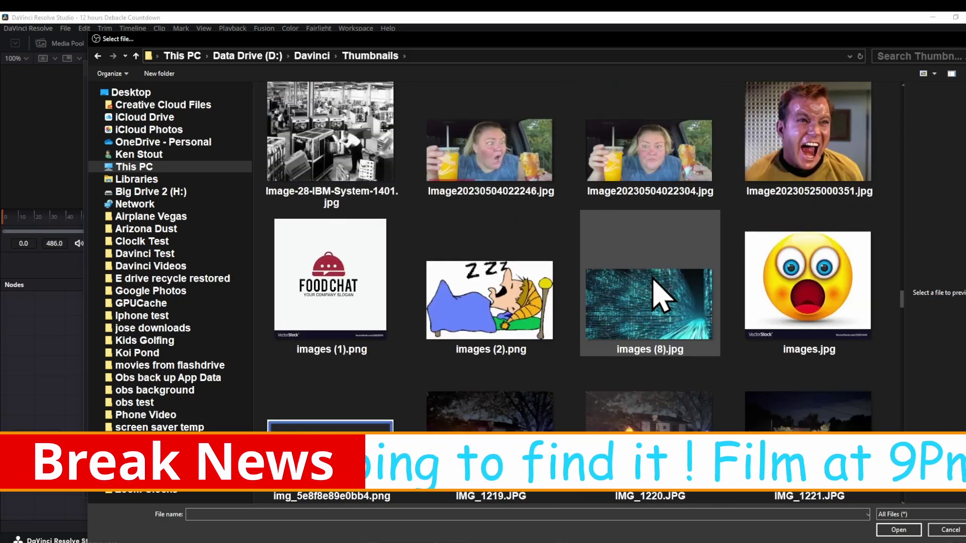
scroll(653, 277, down, 3)
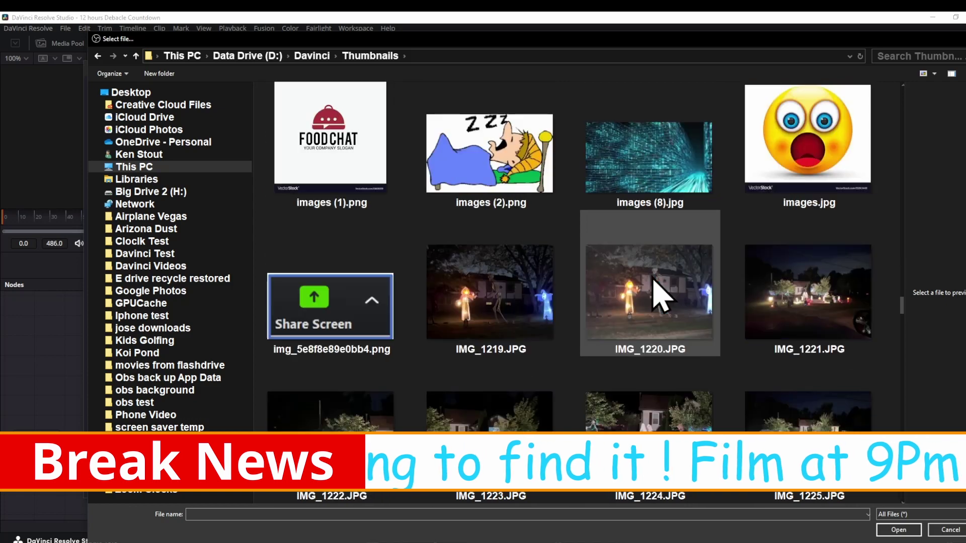
scroll(663, 295, down, 3)
scroll(663, 294, down, 3)
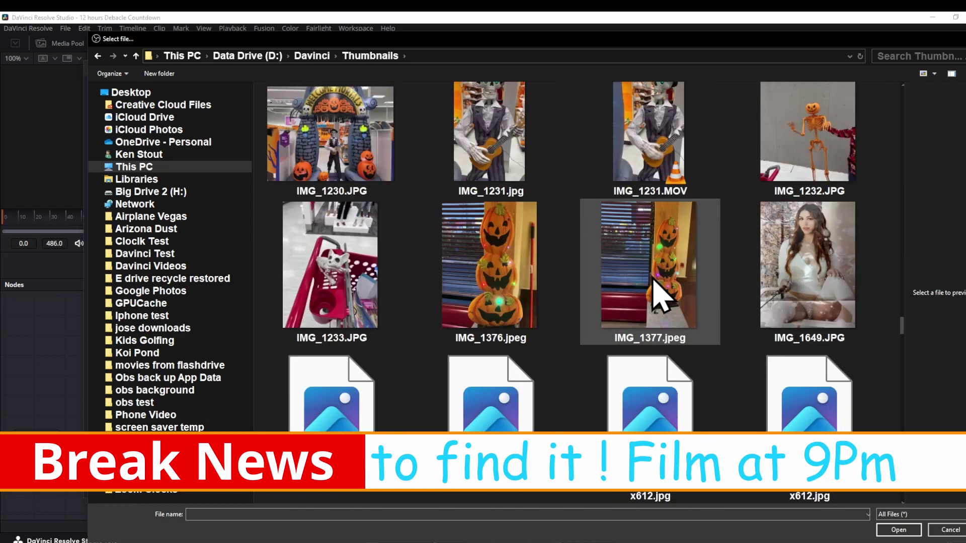
scroll(663, 294, down, 3)
scroll(663, 295, down, 3)
scroll(662, 294, down, 3)
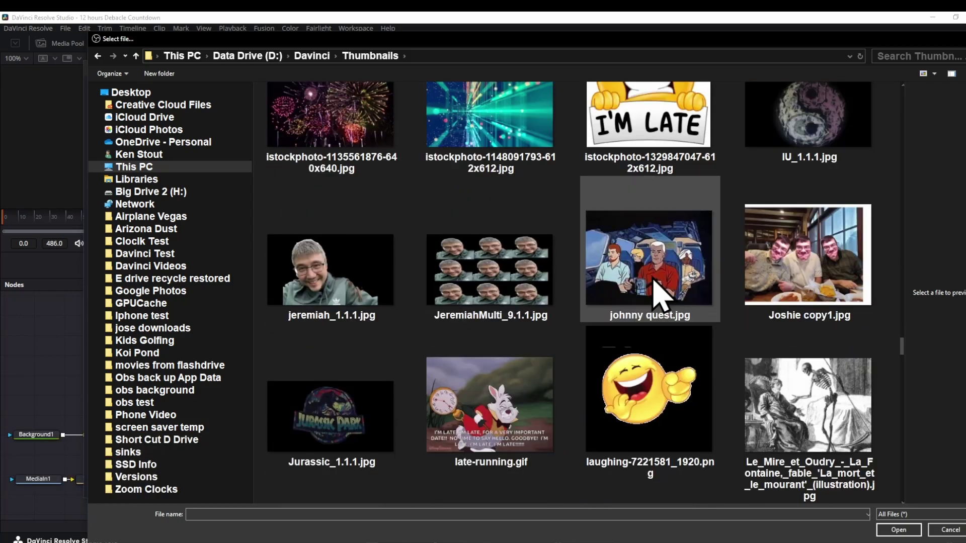
scroll(663, 294, down, 3)
scroll(663, 295, down, 3)
scroll(662, 295, down, 3)
scroll(662, 295, down, 2)
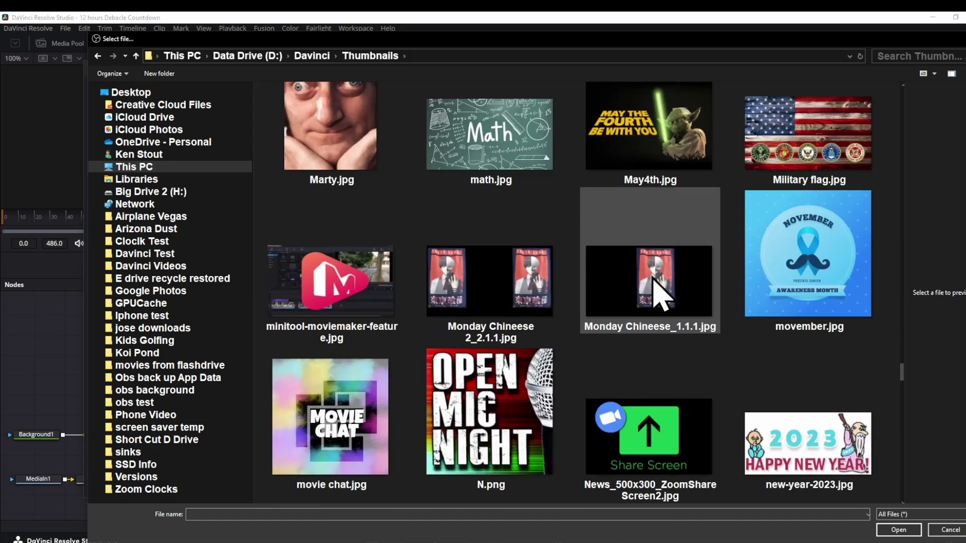
scroll(662, 295, down, 3)
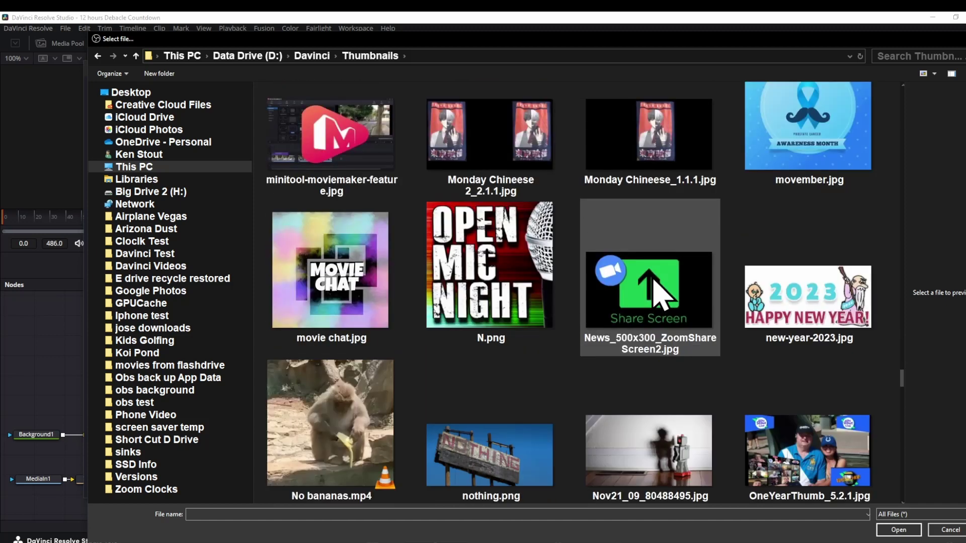
scroll(663, 294, down, 3)
scroll(663, 295, down, 3)
scroll(663, 295, down, 3)
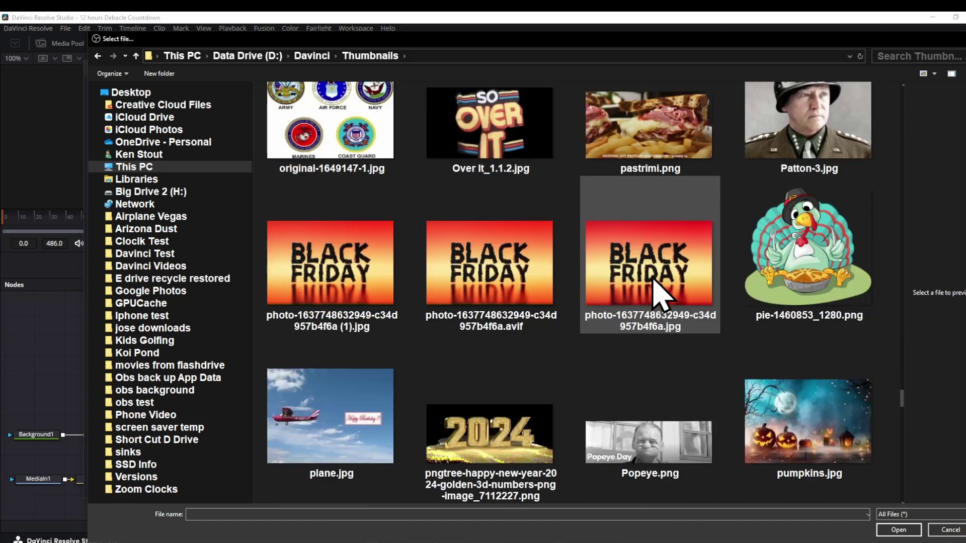
scroll(663, 294, down, 3)
scroll(663, 294, down, 3)
scroll(663, 295, down, 3)
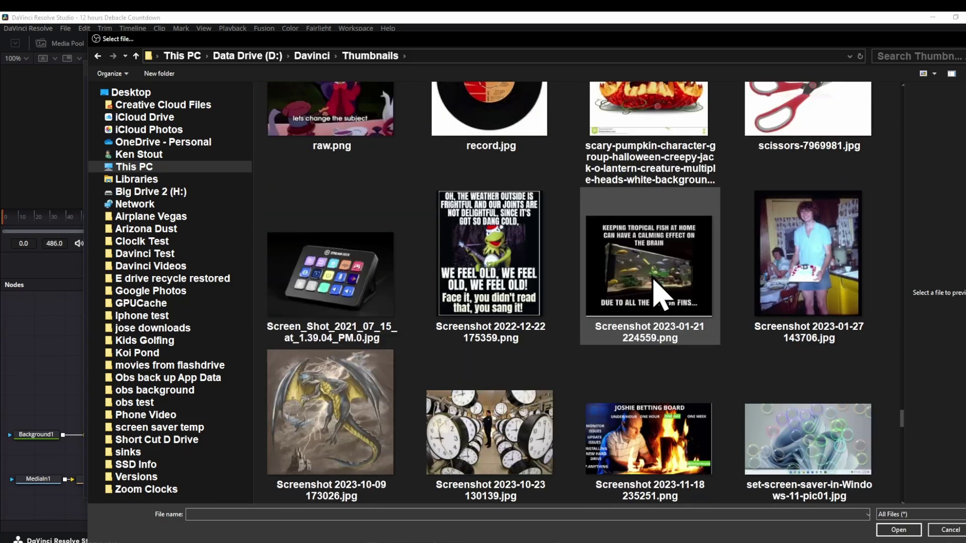
scroll(663, 294, down, 3)
scroll(662, 294, down, 3)
scroll(663, 294, down, 3)
scroll(662, 294, down, 3)
scroll(663, 295, down, 3)
scroll(663, 295, down, 3)
scroll(662, 294, down, 3)
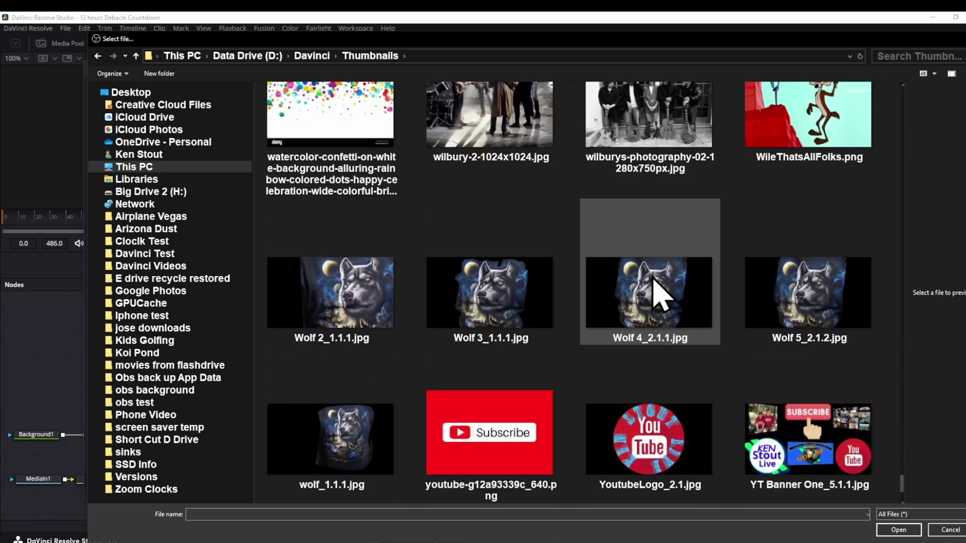
scroll(663, 295, down, 2)
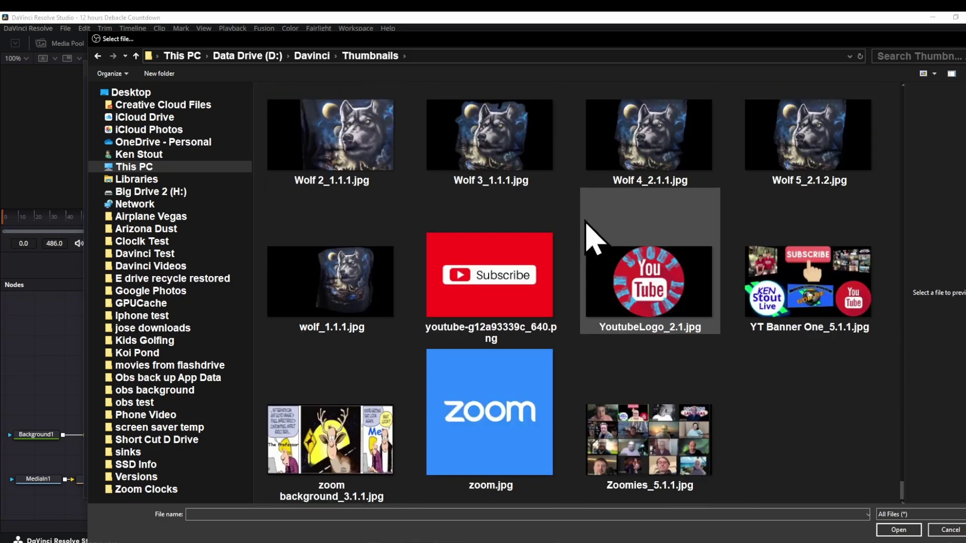
Check Downloads, return to D:\Davinci\Thumbnails, and widen the browser to show more thumbnails.
click(182, 55)
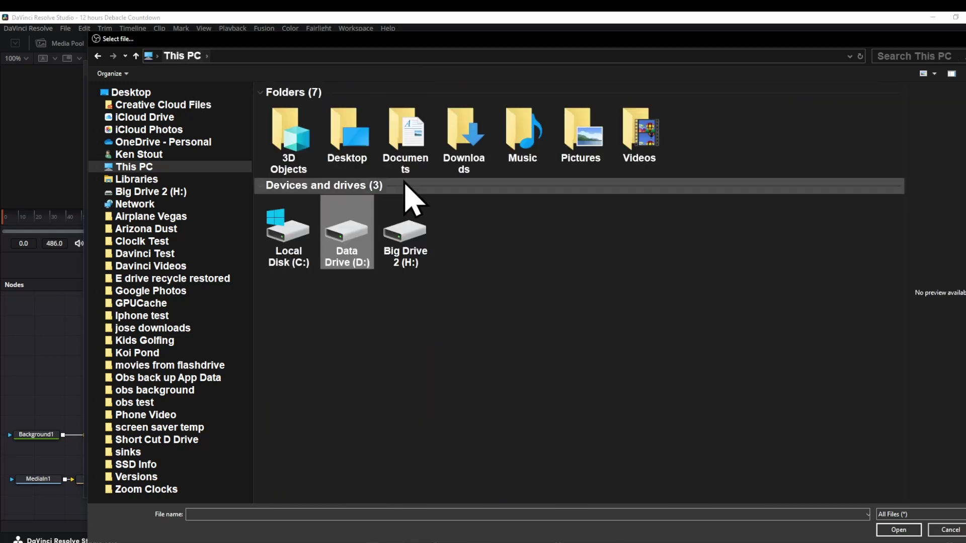
double_click(464, 140)
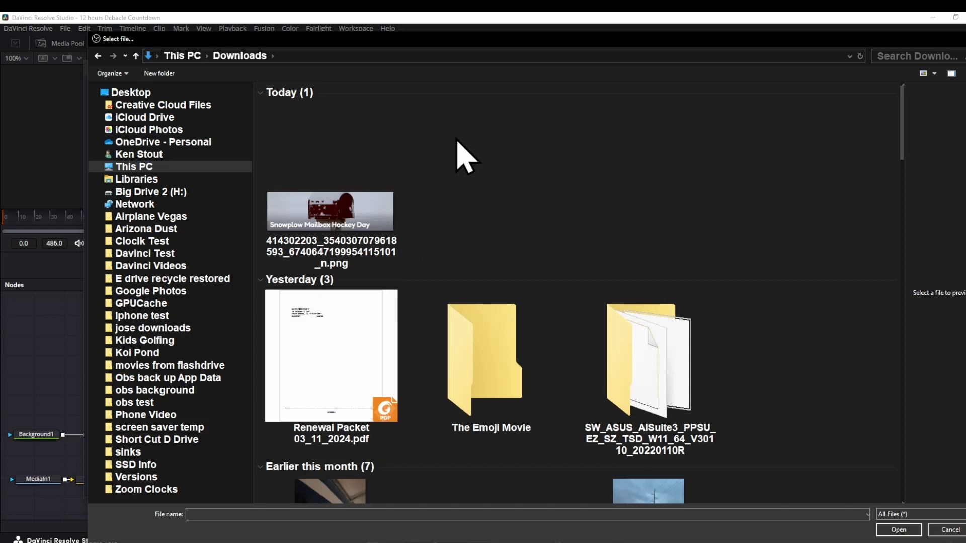
scroll(468, 158, down, 4)
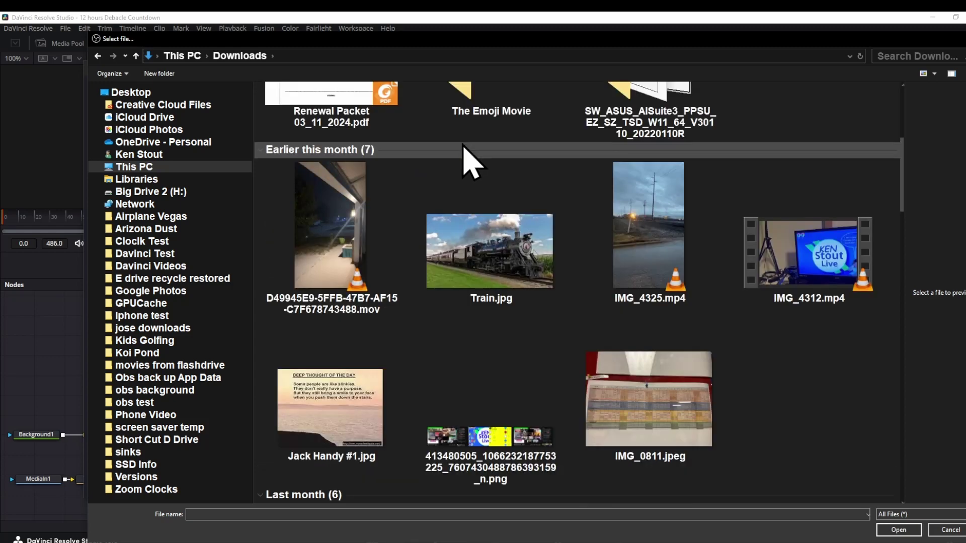
scroll(468, 158, up, 3)
scroll(468, 159, down, 10)
scroll(468, 159, down, 4)
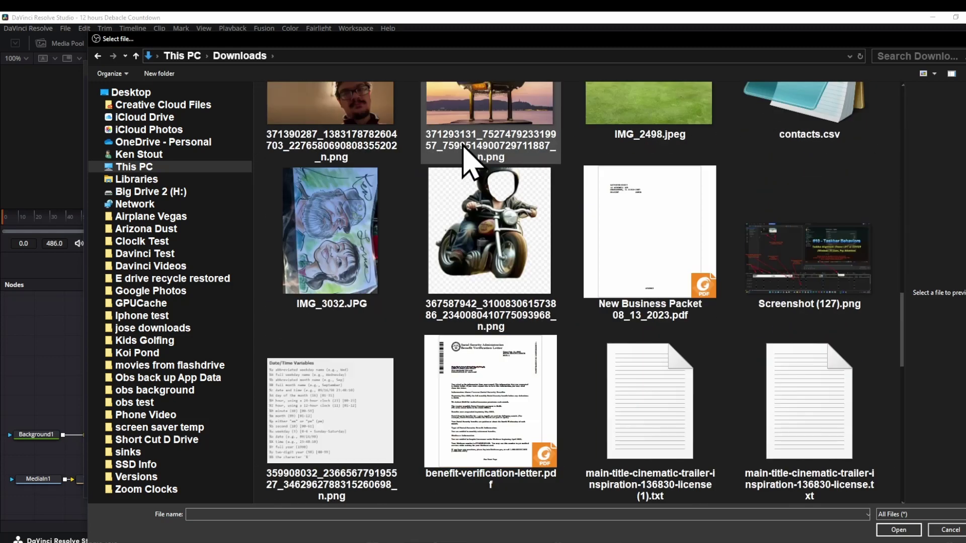
scroll(468, 159, up, 5)
scroll(466, 158, up, 5)
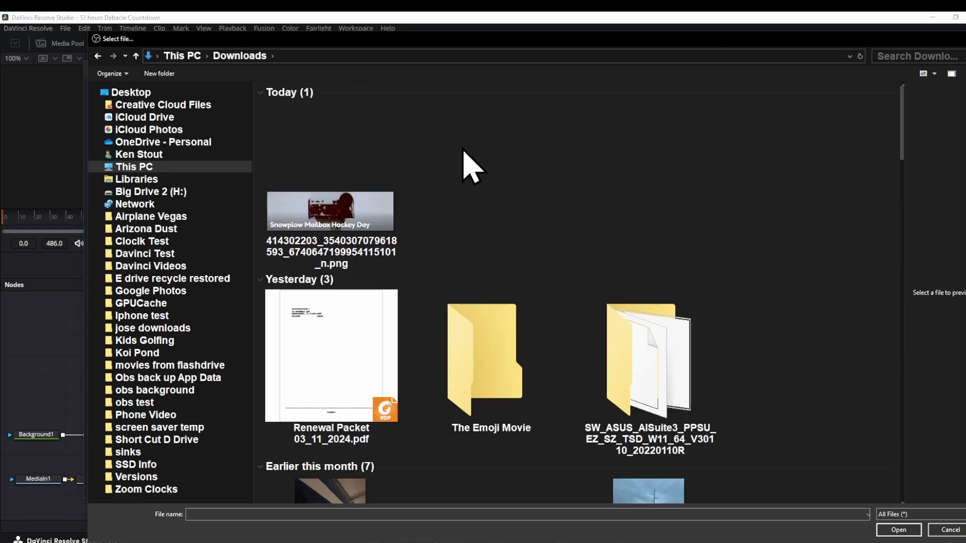
click(182, 56)
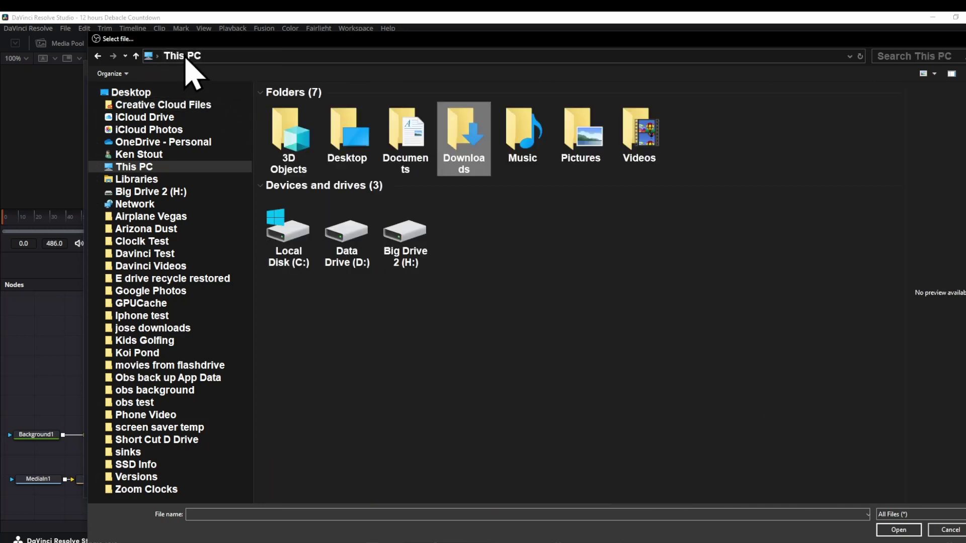
double_click(346, 238)
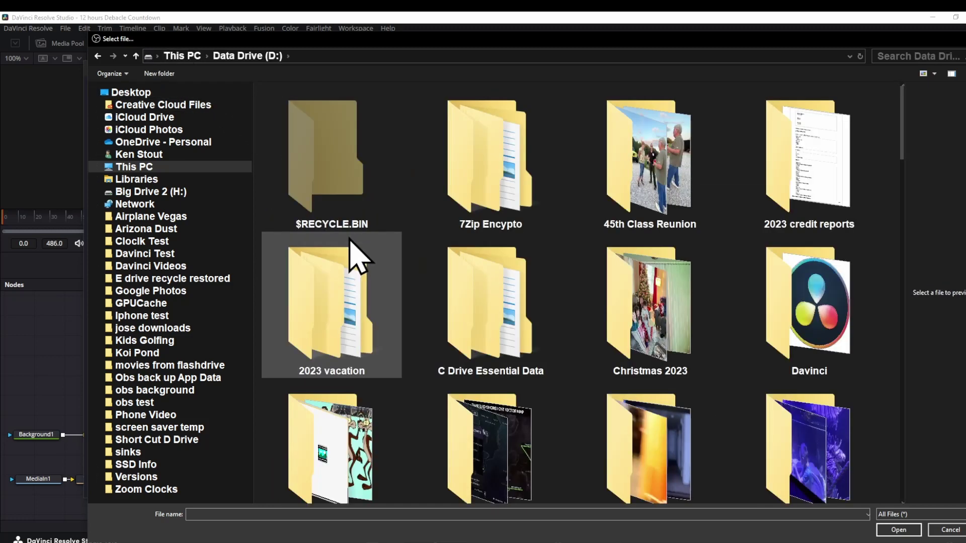
double_click(808, 338)
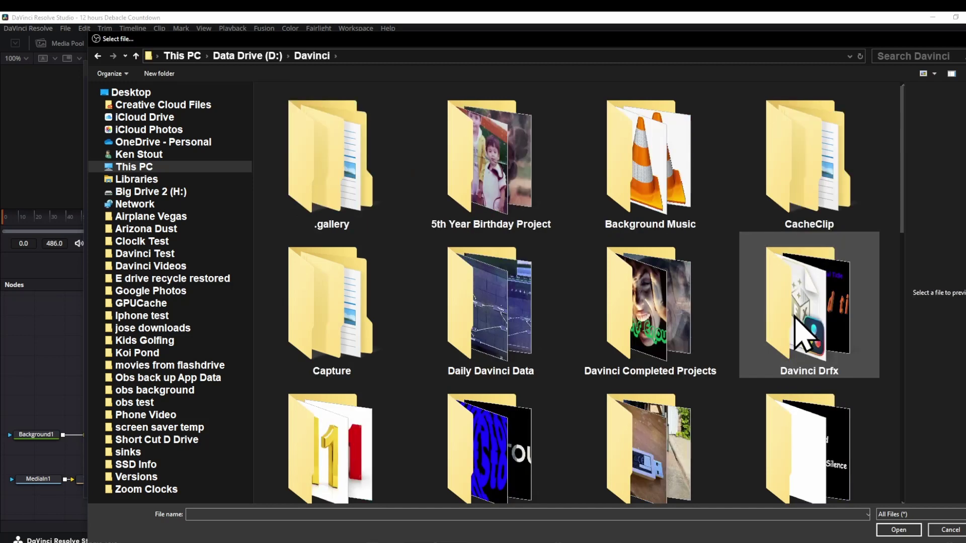
scroll(800, 332, down, 3)
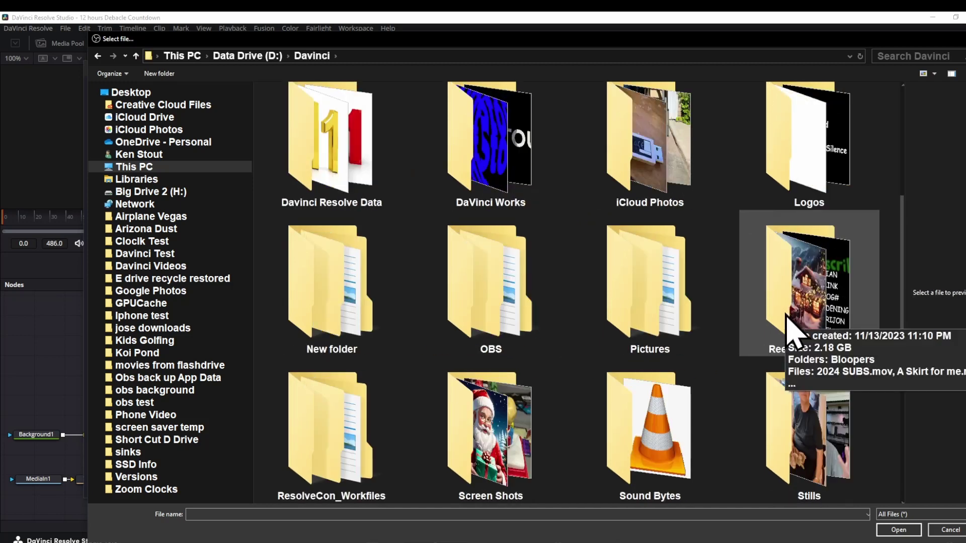
scroll(796, 332, down, 2)
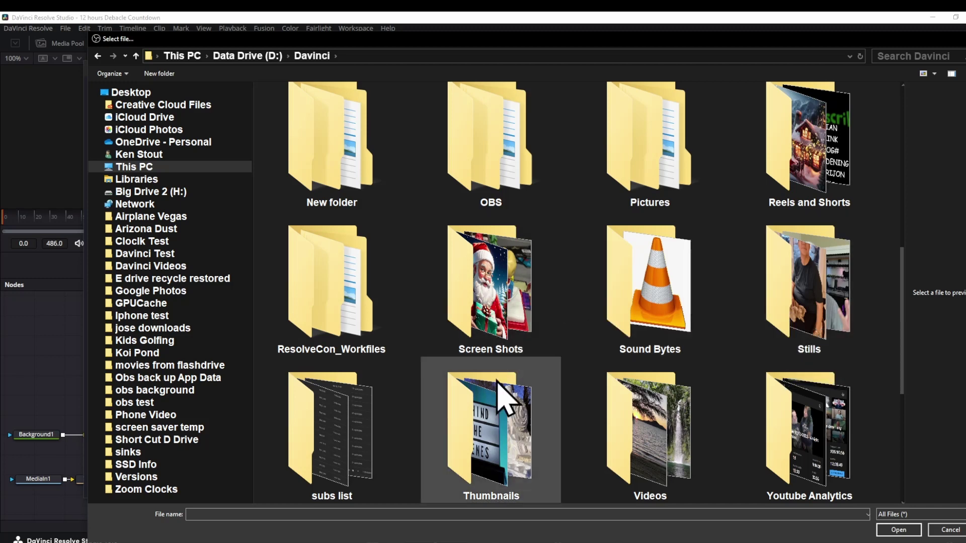
double_click(498, 412)
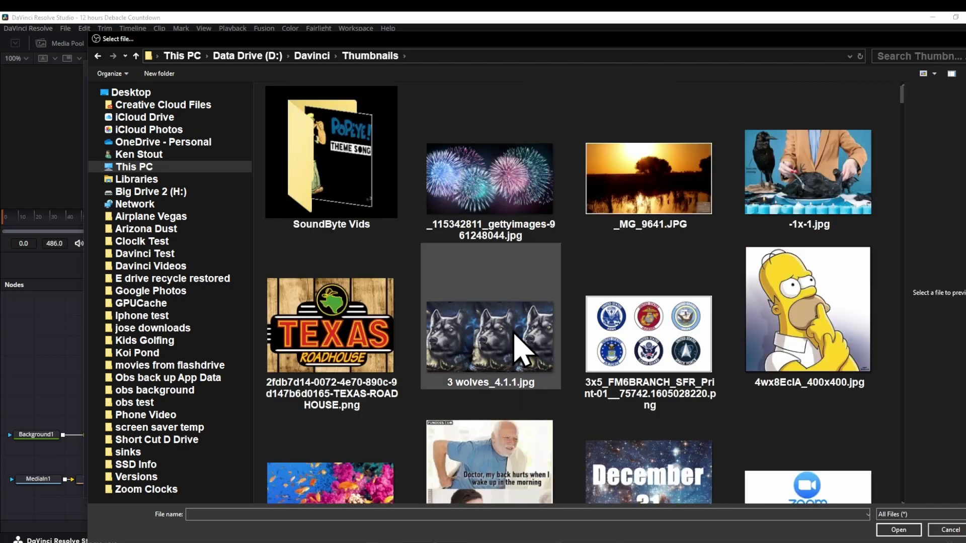
scroll(521, 340, down, 1)
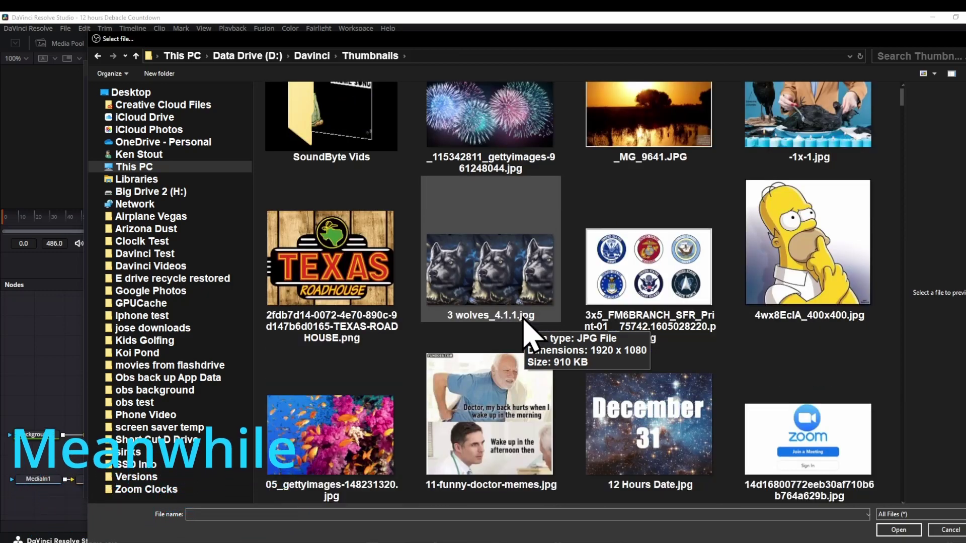
scroll(528, 337, down, 1)
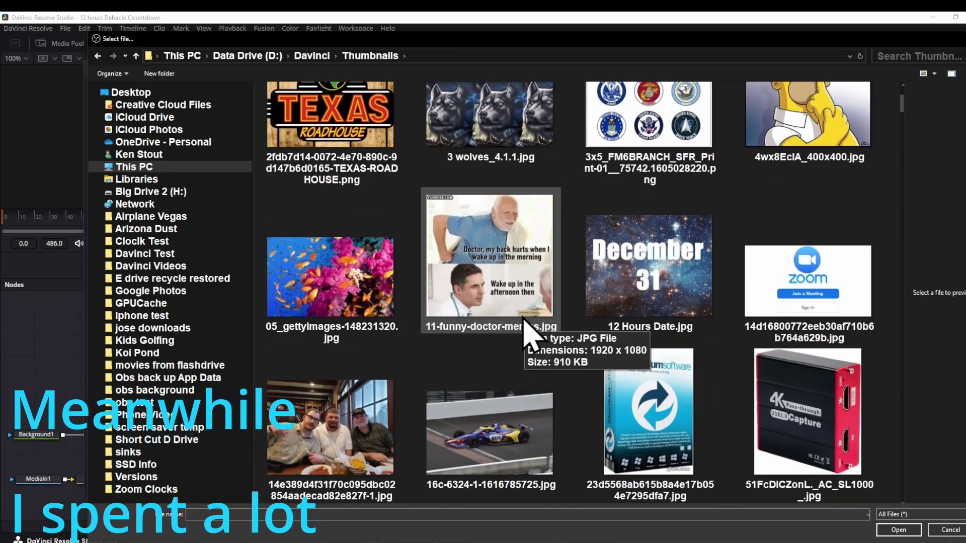
scroll(529, 336, down, 1)
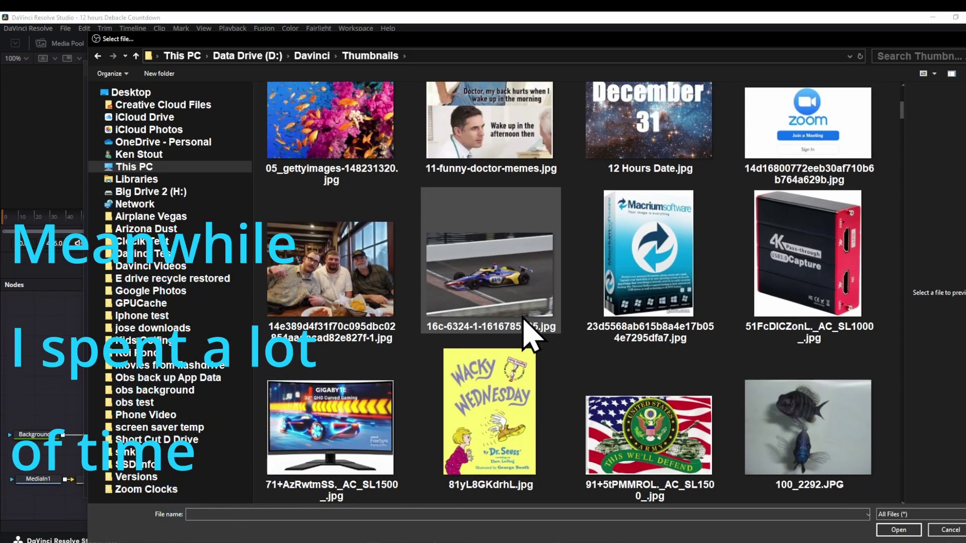
scroll(528, 336, down, 1)
scroll(528, 336, down, 1)
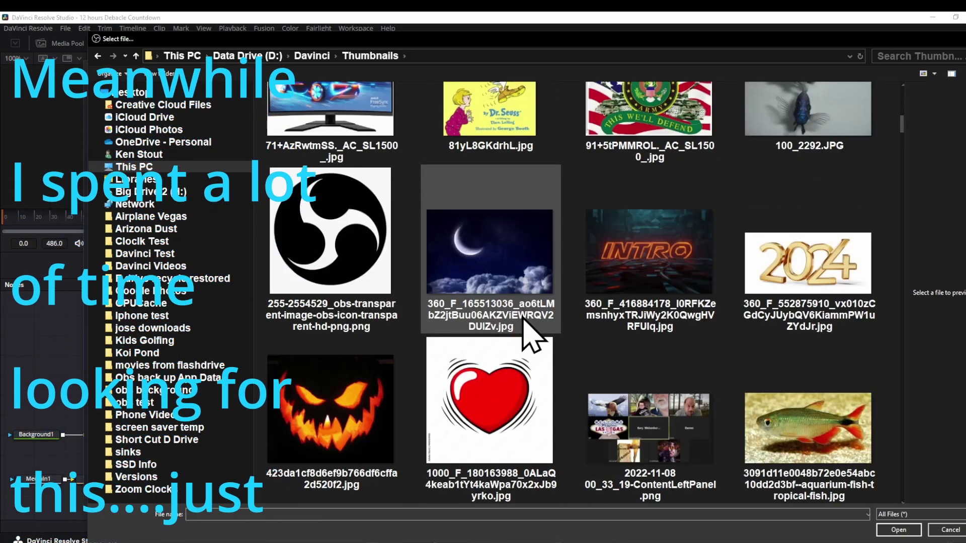
scroll(529, 336, down, 1)
scroll(528, 336, down, 1)
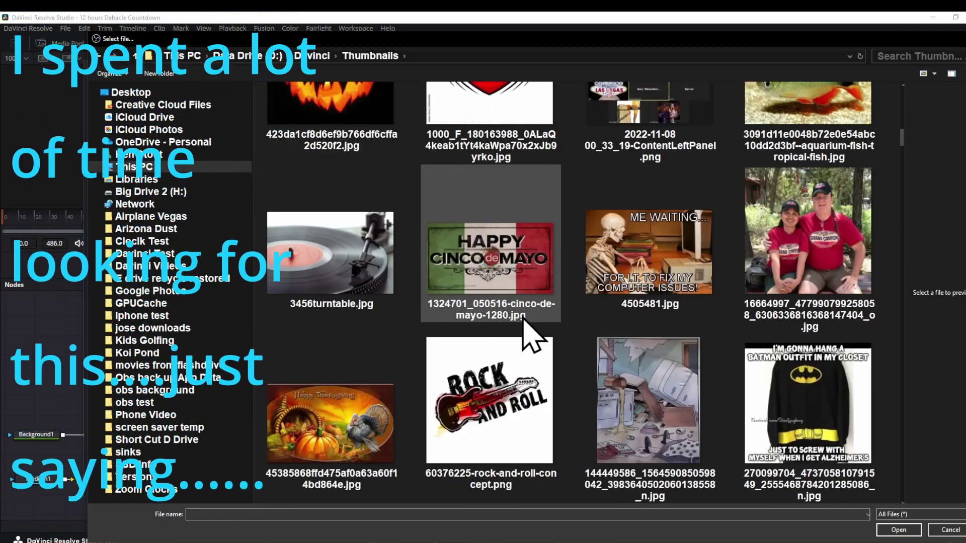
scroll(528, 336, down, 1)
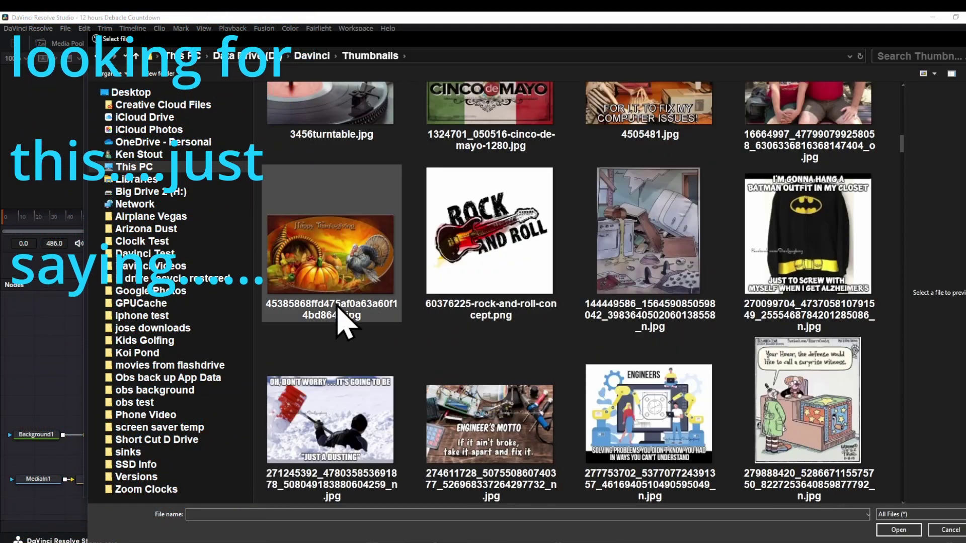
drag(90, 255, 38, 255)
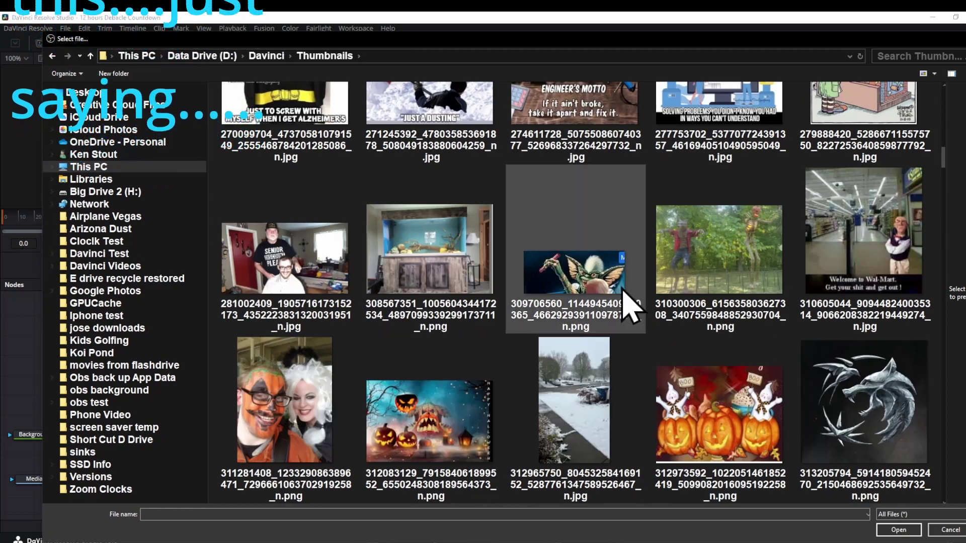
scroll(672, 302, down, 1)
scroll(664, 309, down, 1)
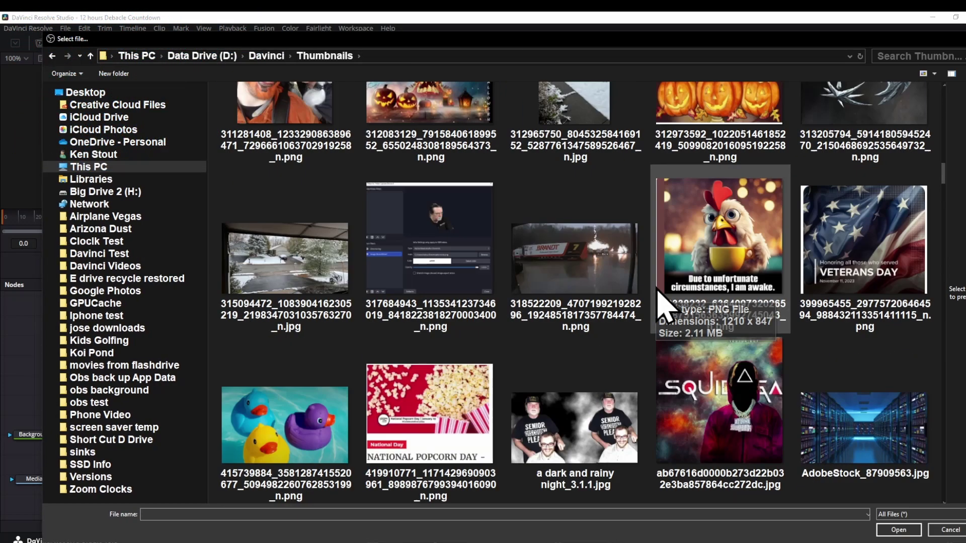
scroll(667, 308, down, 1)
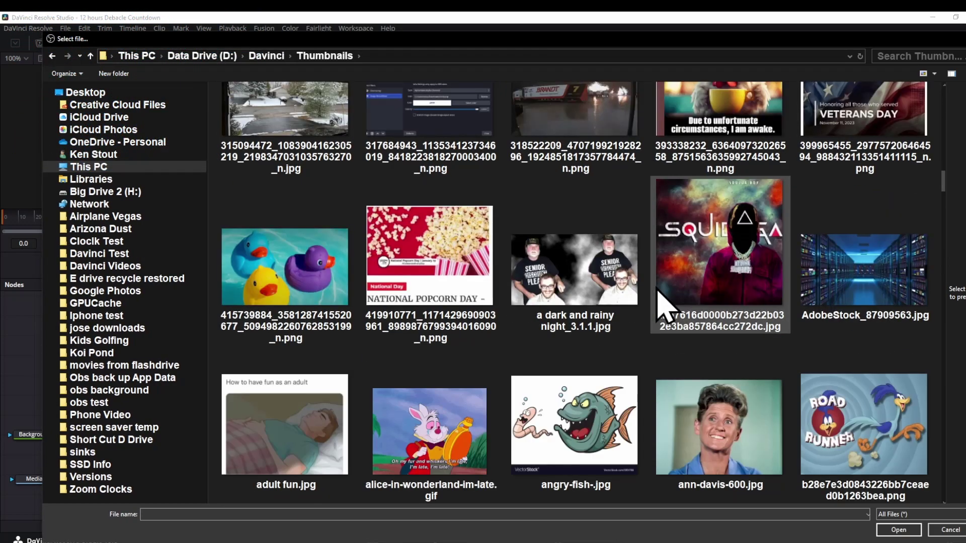
scroll(667, 307, down, 1)
scroll(667, 308, down, 1)
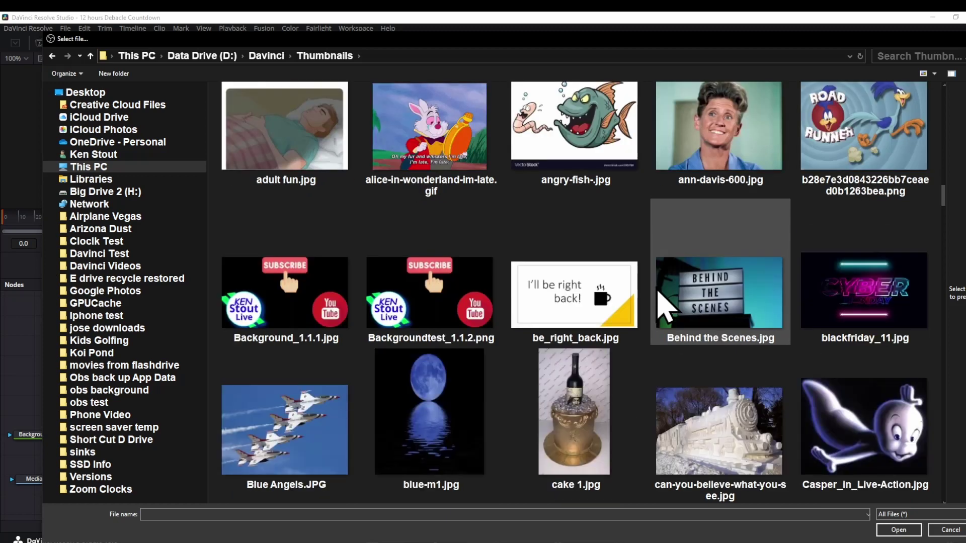
scroll(667, 308, down, 1)
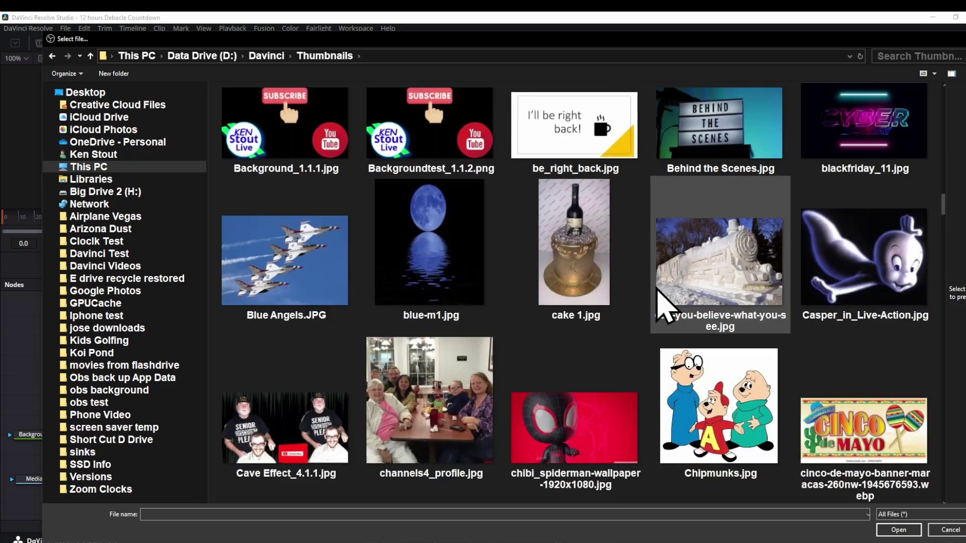
scroll(667, 308, down, 1)
scroll(668, 308, down, 1)
scroll(667, 308, down, 1)
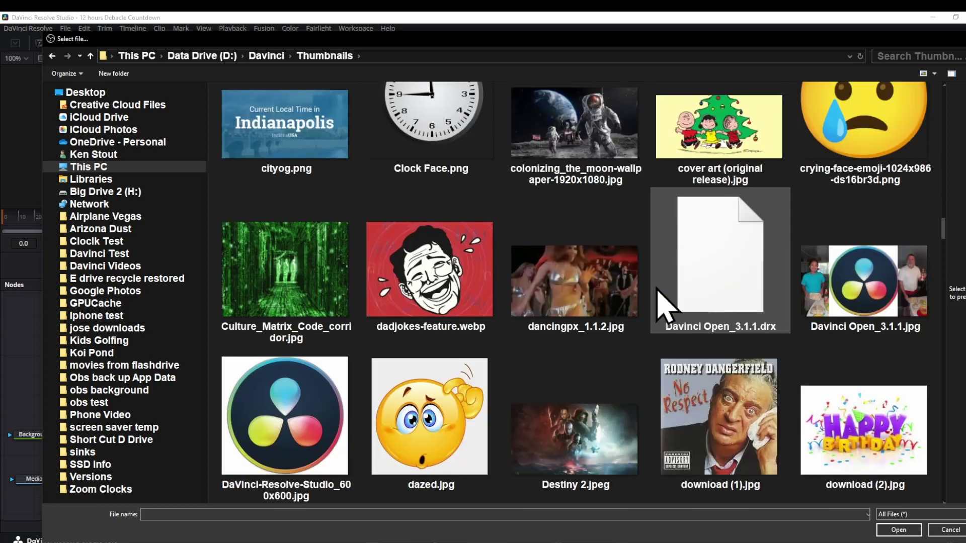
scroll(667, 309, down, 1)
scroll(668, 308, down, 1)
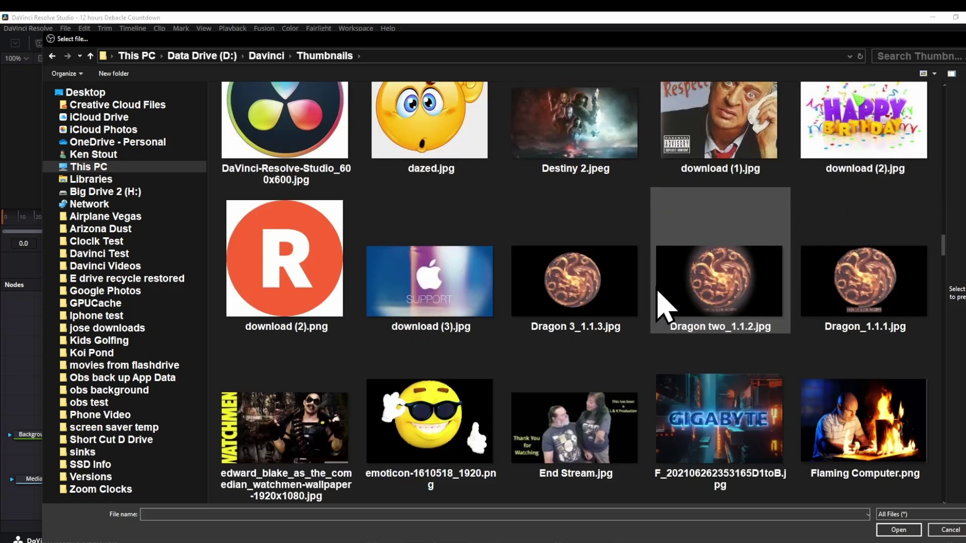
scroll(668, 308, down, 1)
scroll(667, 309, down, 1)
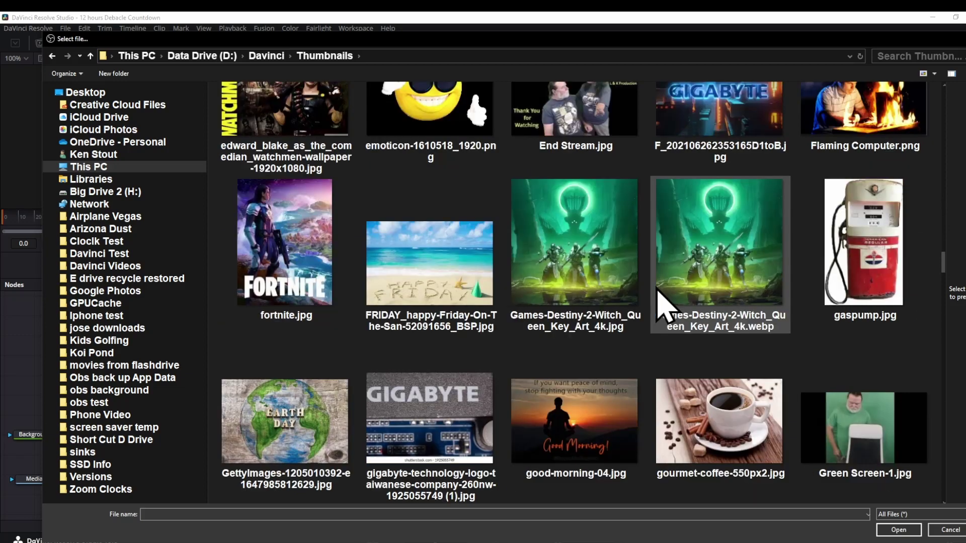
scroll(667, 308, down, 1)
scroll(667, 308, down, 1)
scroll(667, 308, down, 1)
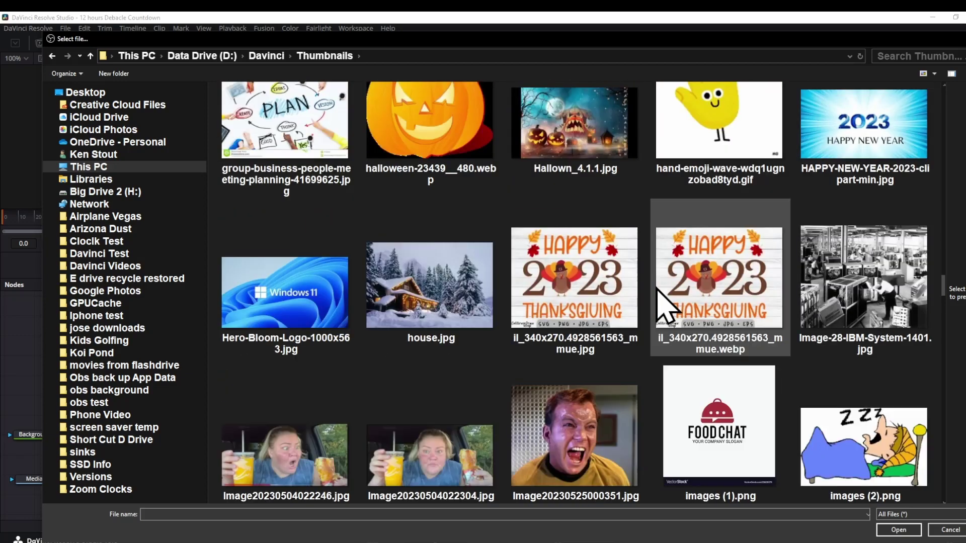
scroll(667, 308, down, 1)
scroll(667, 308, down, 1)
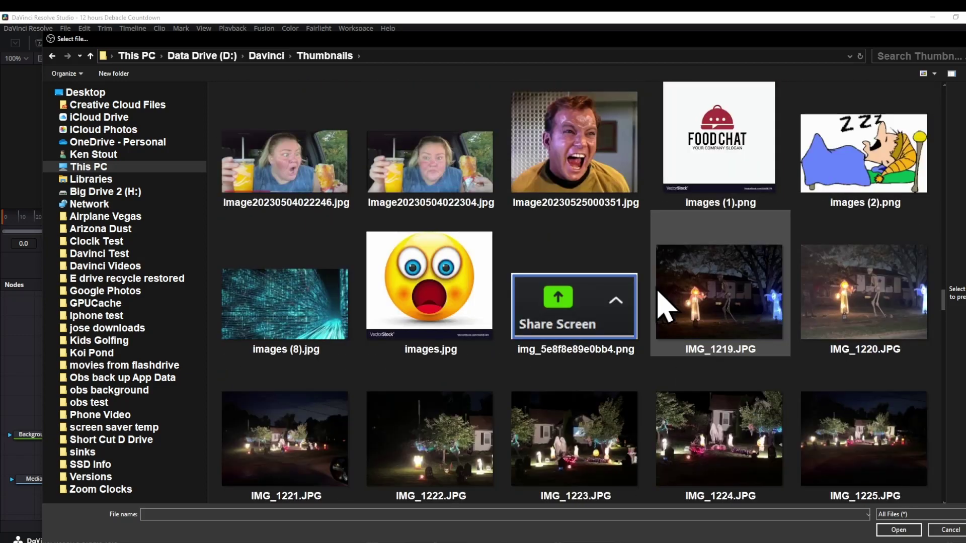
scroll(668, 308, down, 1)
scroll(667, 308, down, 1)
scroll(667, 308, up, 3)
scroll(667, 307, down, 1)
scroll(667, 308, down, 1)
scroll(668, 308, down, 1)
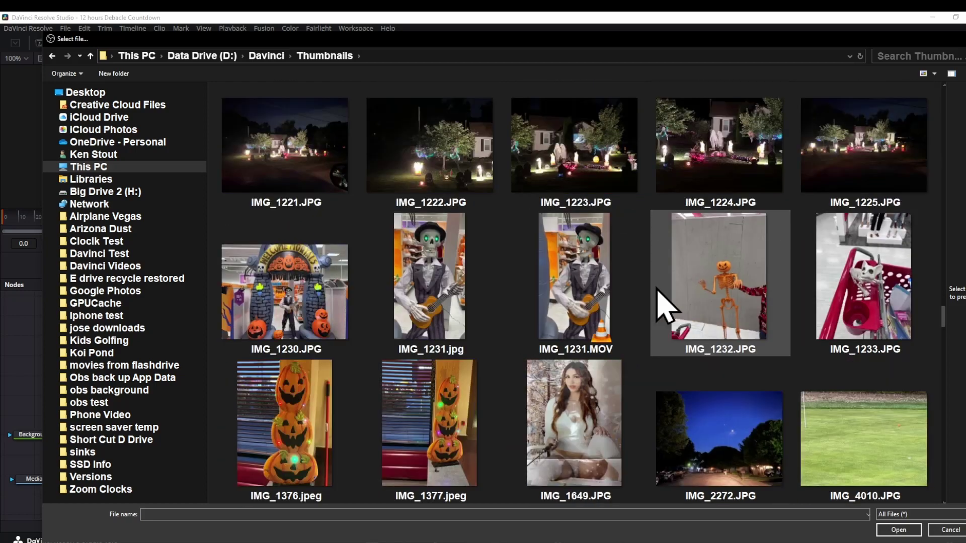
scroll(668, 308, down, 1)
scroll(667, 308, down, 1)
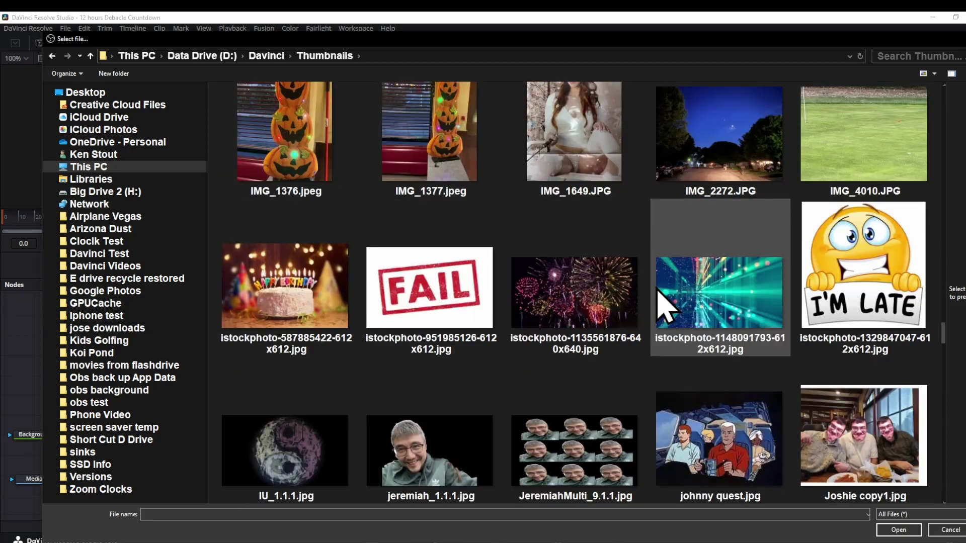
scroll(667, 308, down, 1)
scroll(668, 308, down, 1)
scroll(667, 308, down, 1)
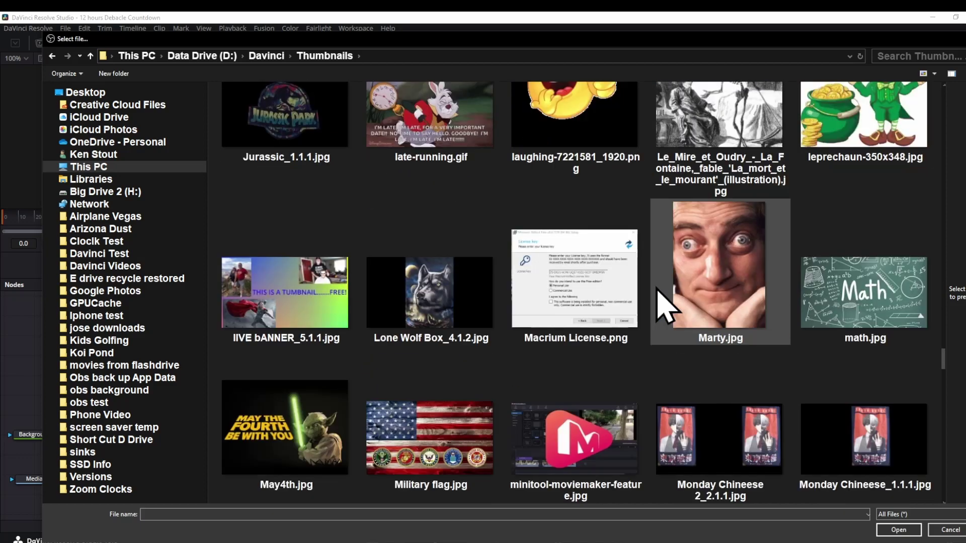
scroll(667, 308, down, 1)
scroll(667, 308, down, 1)
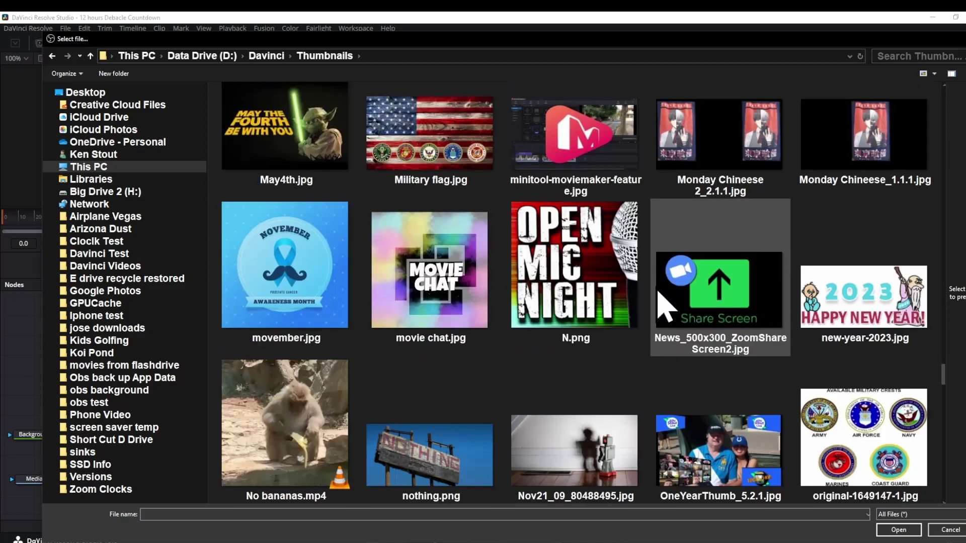
scroll(667, 308, down, 1)
scroll(667, 308, down, 1)
scroll(667, 308, down, 1)
scroll(668, 309, down, 1)
scroll(668, 308, down, 1)
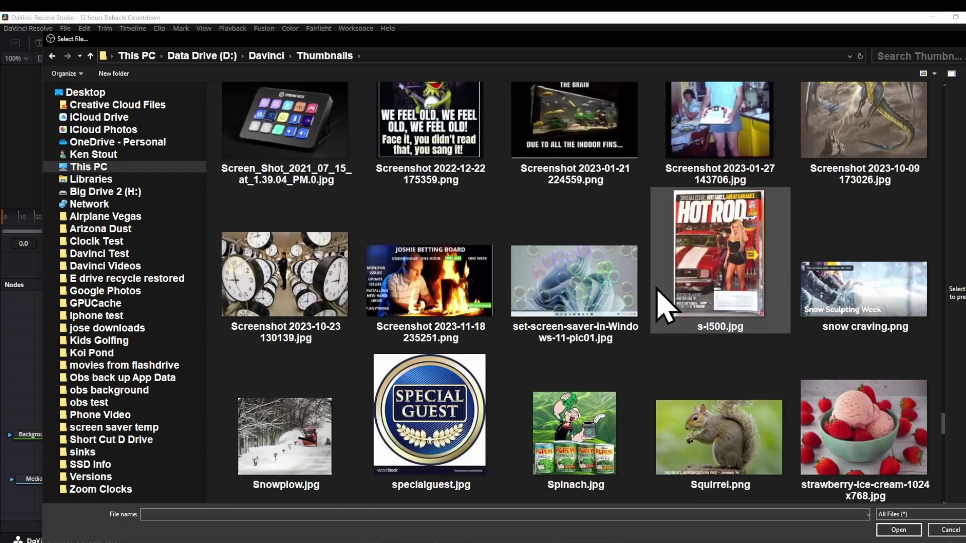
scroll(665, 306, down, 2)
scroll(664, 306, down, 2)
scroll(665, 306, down, 2)
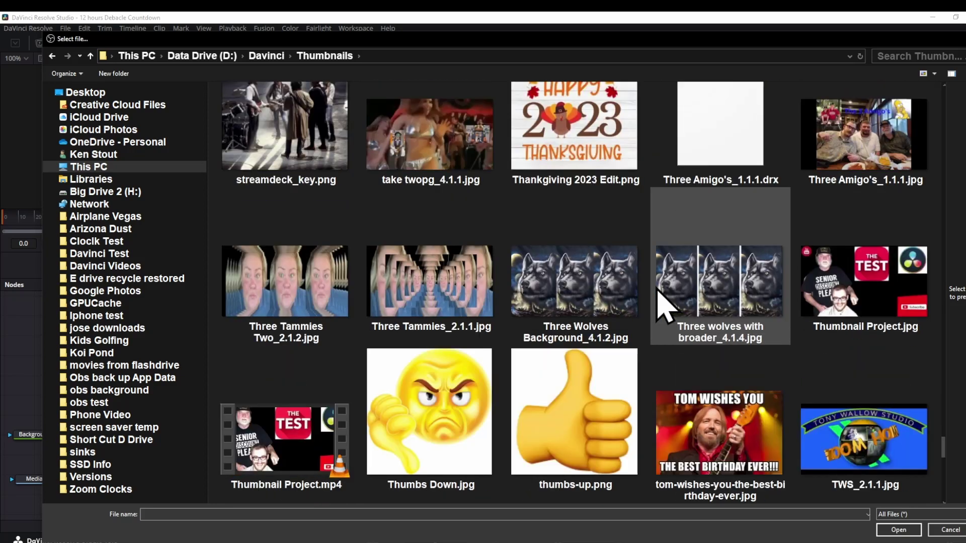
scroll(665, 306, down, 2)
scroll(664, 305, down, 2)
scroll(665, 306, down, 2)
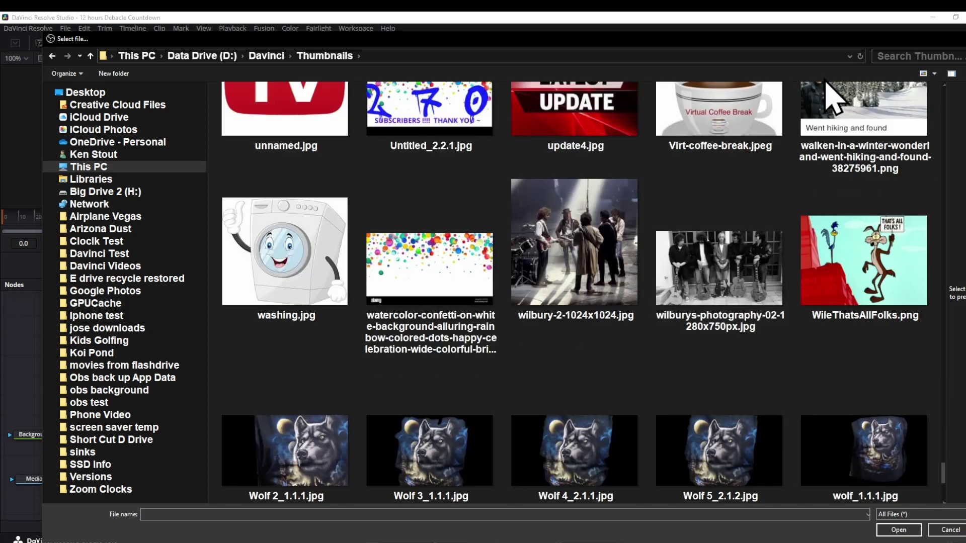
Cancel the file browser, then close the Missing Files warning.
click(950, 530)
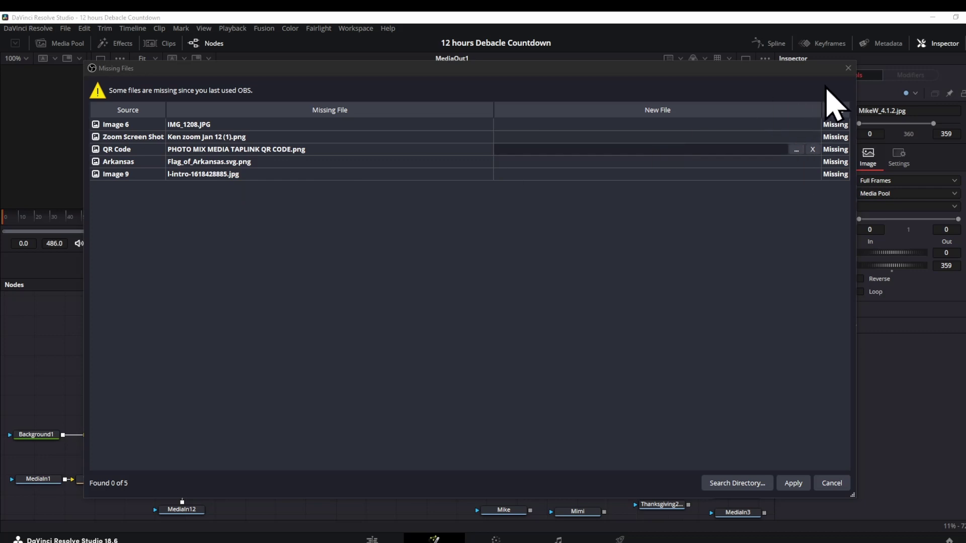
click(848, 68)
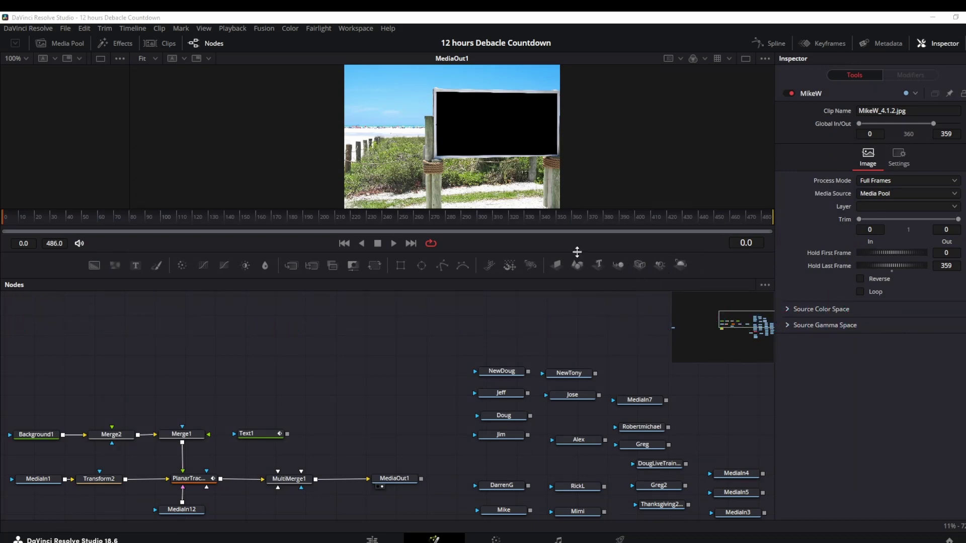
Raise the viewer/Nodes divider and marquee-select the whole main node tree.
drag(577, 251, 581, 178)
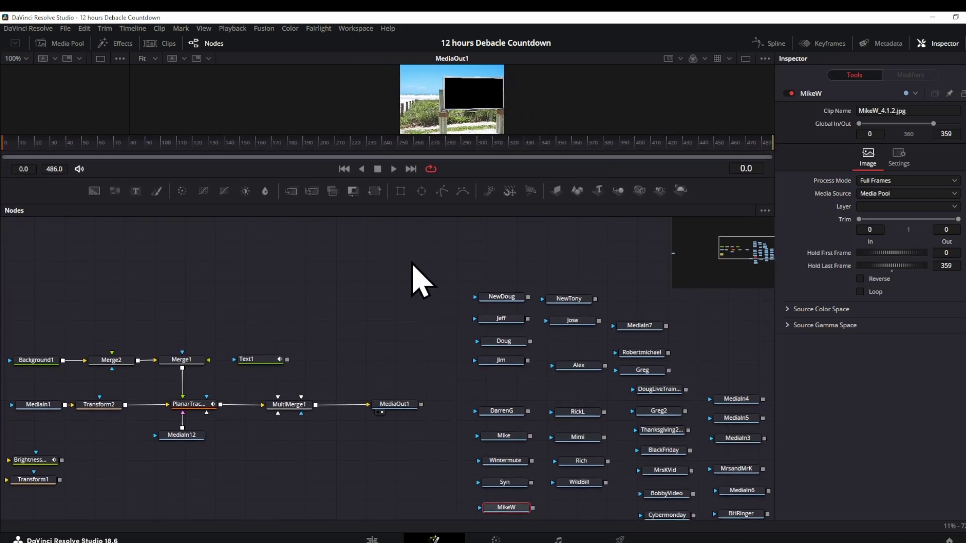
scroll(408, 287, down, 2)
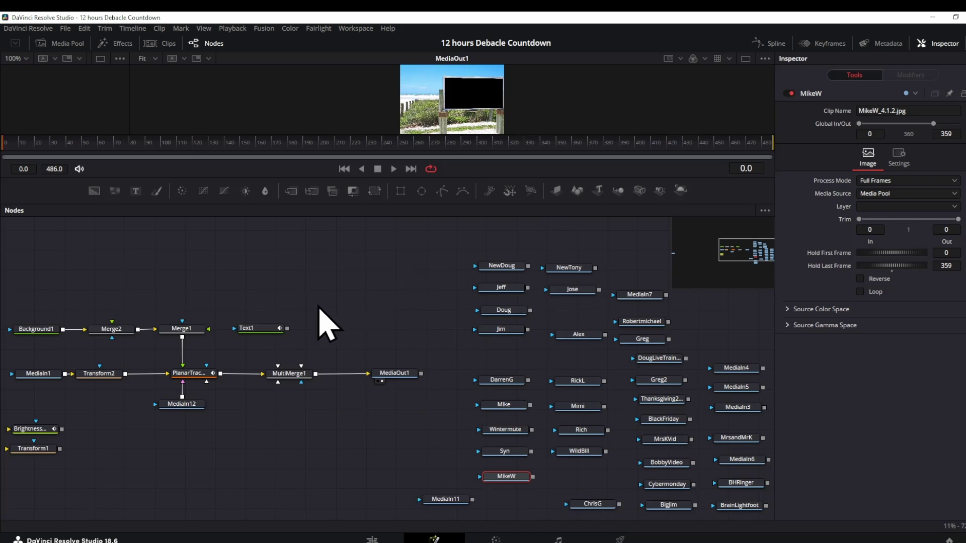
drag(20, 292, 424, 462)
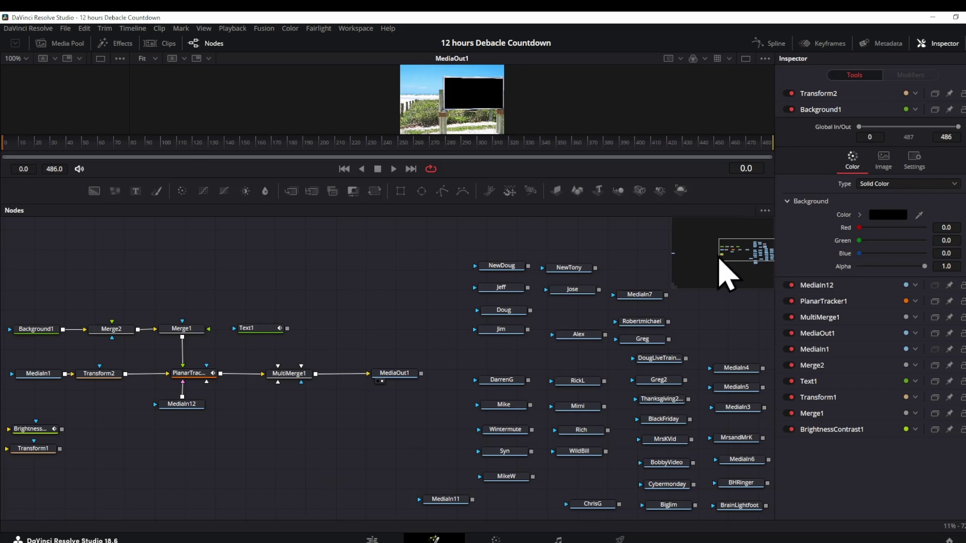
Pull MediaIn2 in from the far left, preview it, and park it below the main tree.
drag(710, 268, 700, 265)
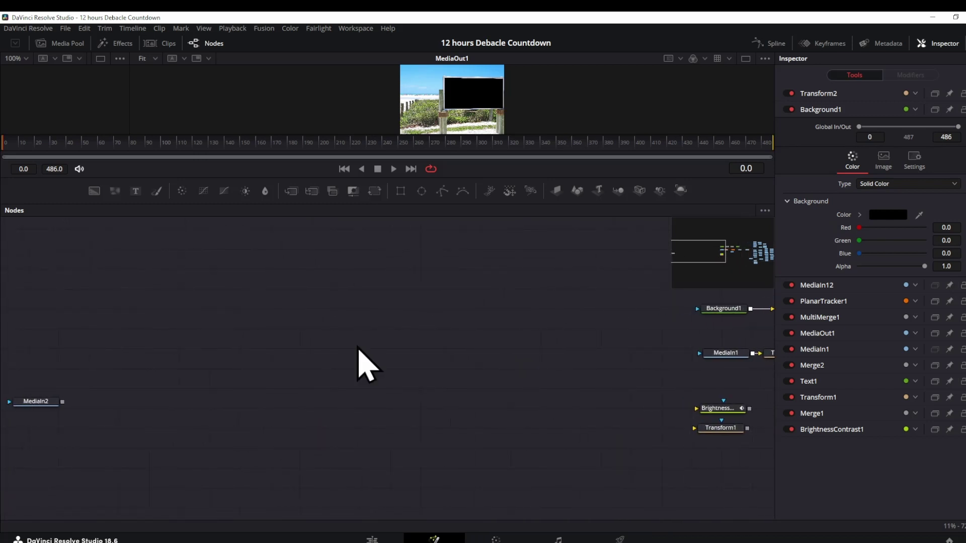
mouse_move(35, 402)
drag(27, 403, 559, 383)
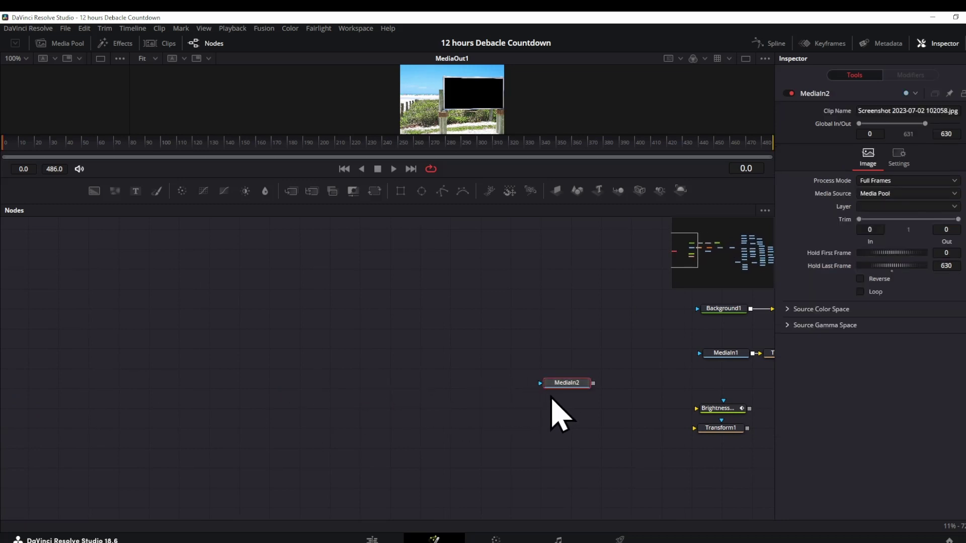
click(553, 393)
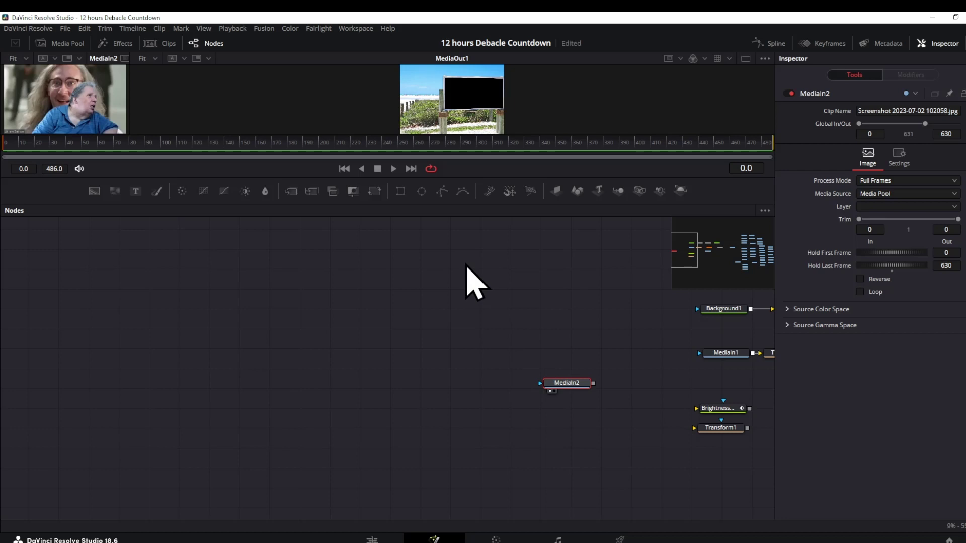
drag(695, 263, 715, 270)
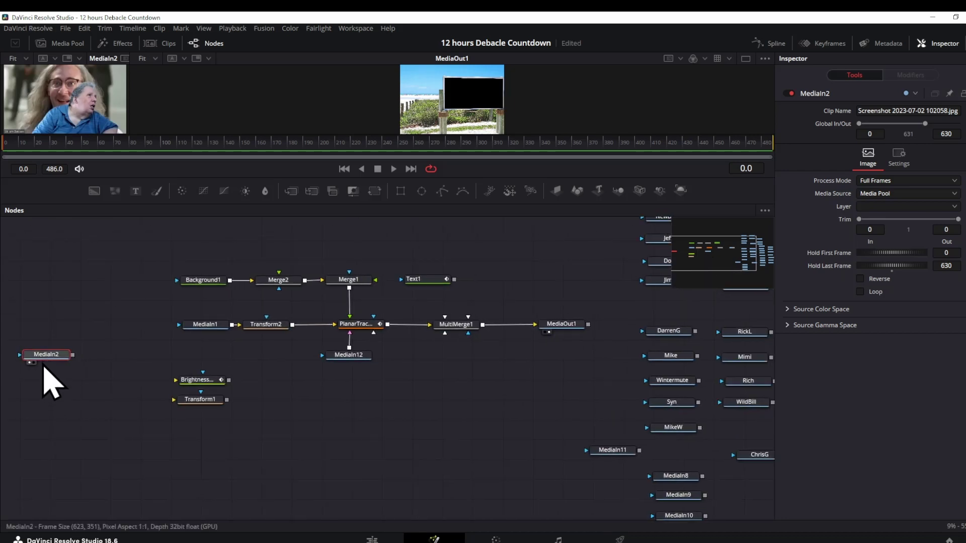
drag(46, 355, 337, 451)
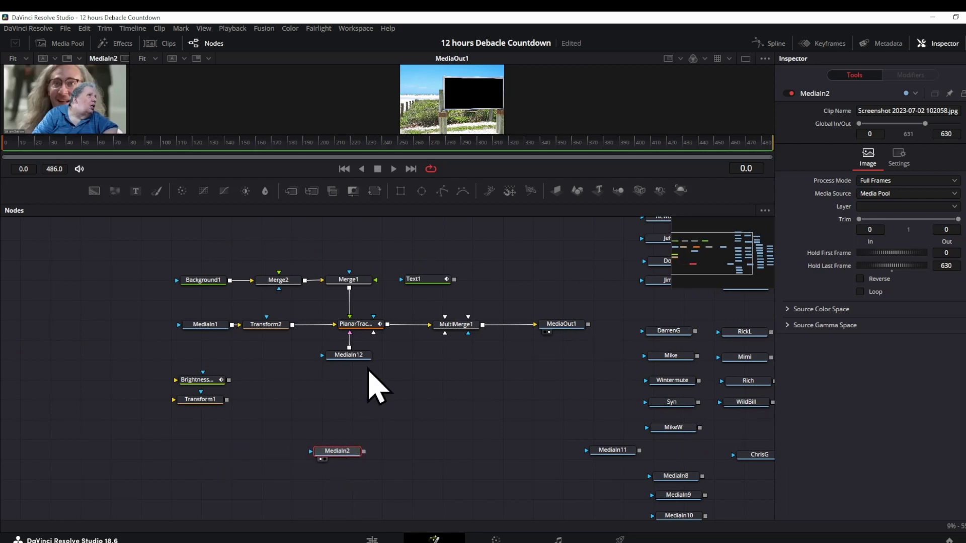
drag(684, 275, 731, 276)
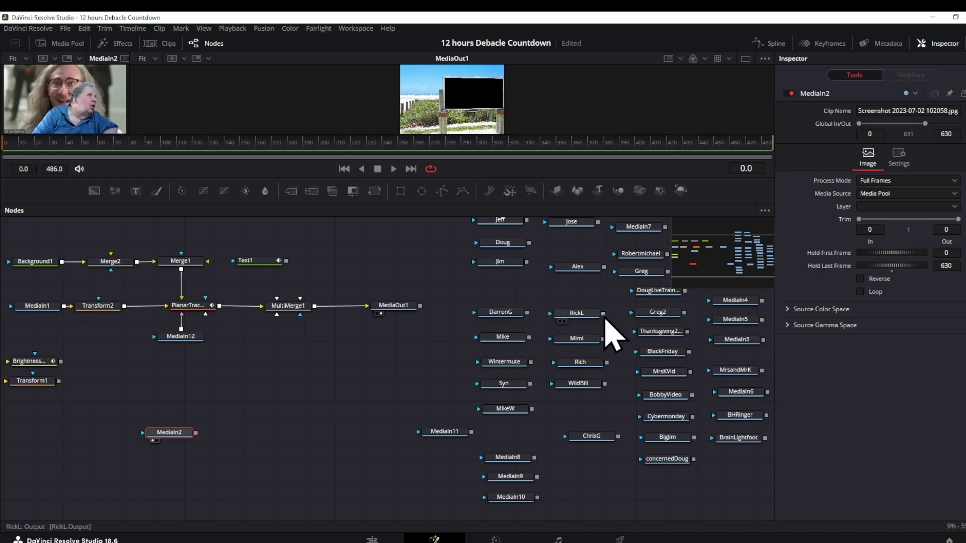
scroll(607, 317, up, 3)
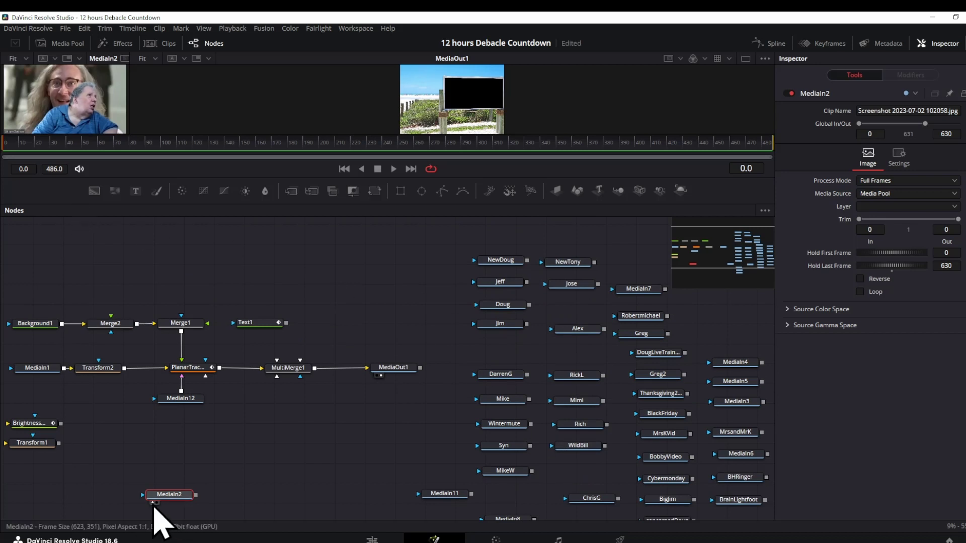
Turn off MediaIn2's preview, then show and hide WildBill in the left viewer.
click(154, 503)
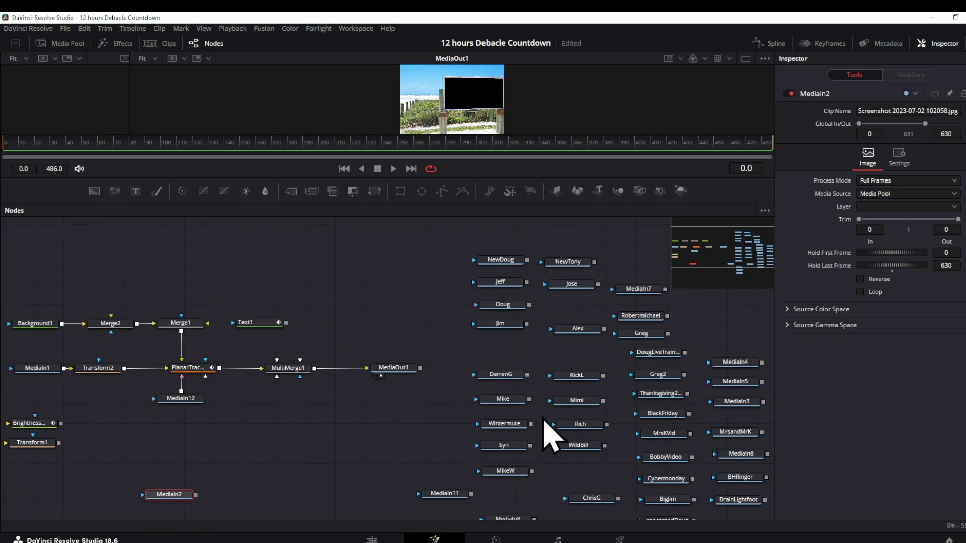
click(563, 455)
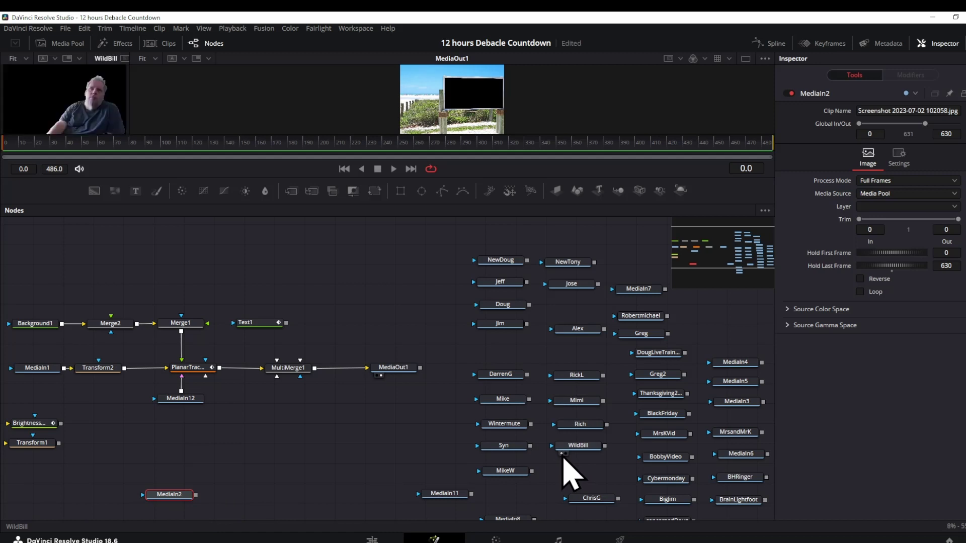
click(562, 455)
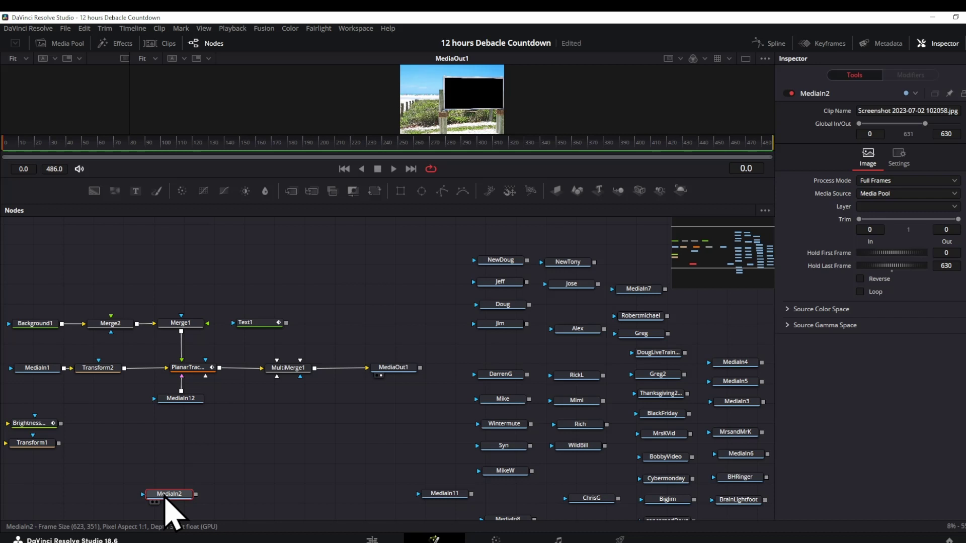
Rename MediaIn2 to BillandData and move it up near Doug and Jose.
key(F2)
text(Bill and Data)
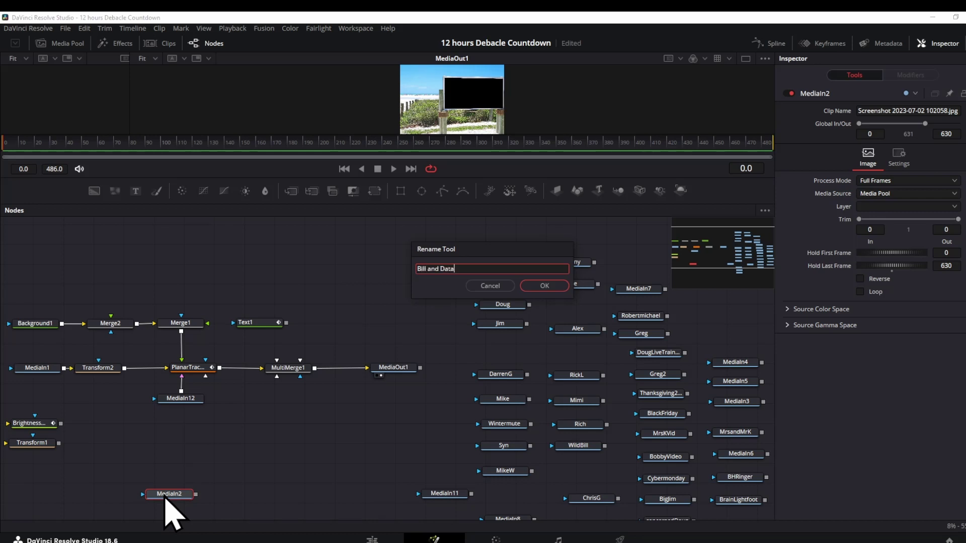
key(Return)
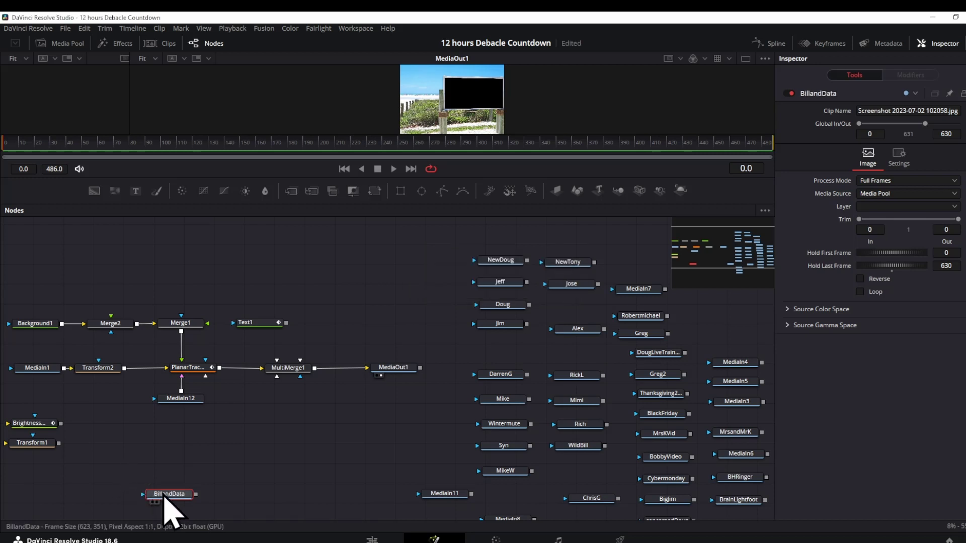
mouse_move(170, 493)
mouse_down()
mouse_move(627, 433)
mouse_move(575, 305)
mouse_up()
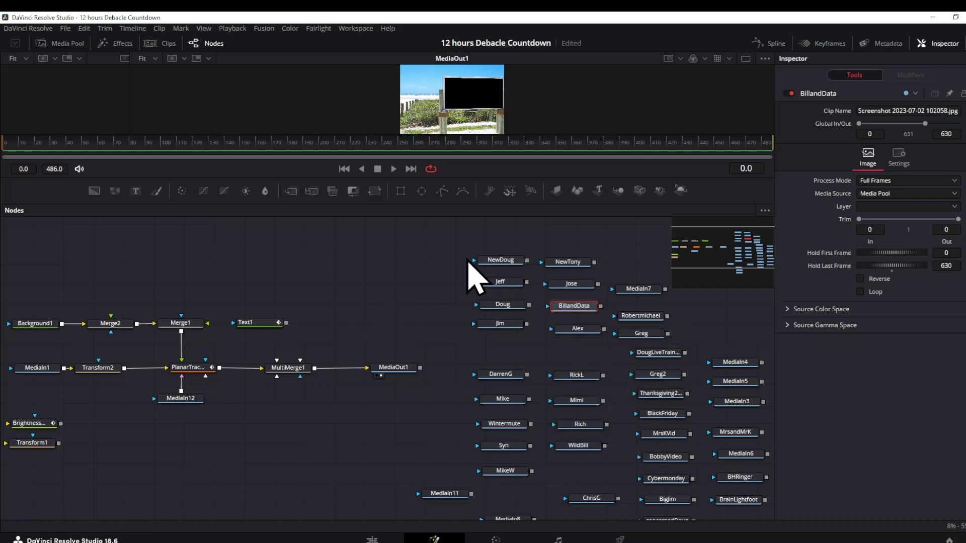
Put MediaIn7 in the media column; lift Robertmichael, Greg, DougLiveTraining and Greg2 up.
drag(457, 244, 539, 338)
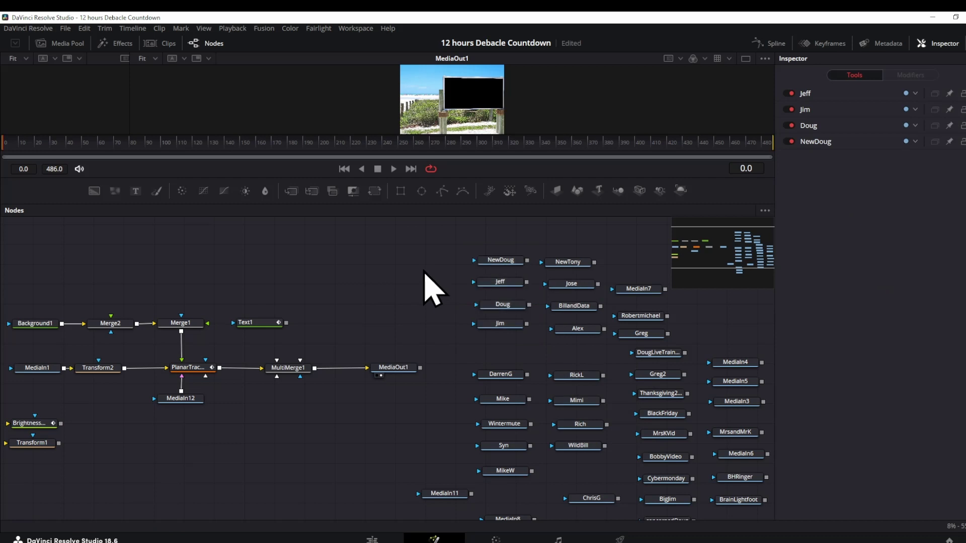
mouse_move(638, 288)
mouse_down()
mouse_move(727, 320)
mouse_move(742, 368)
mouse_up()
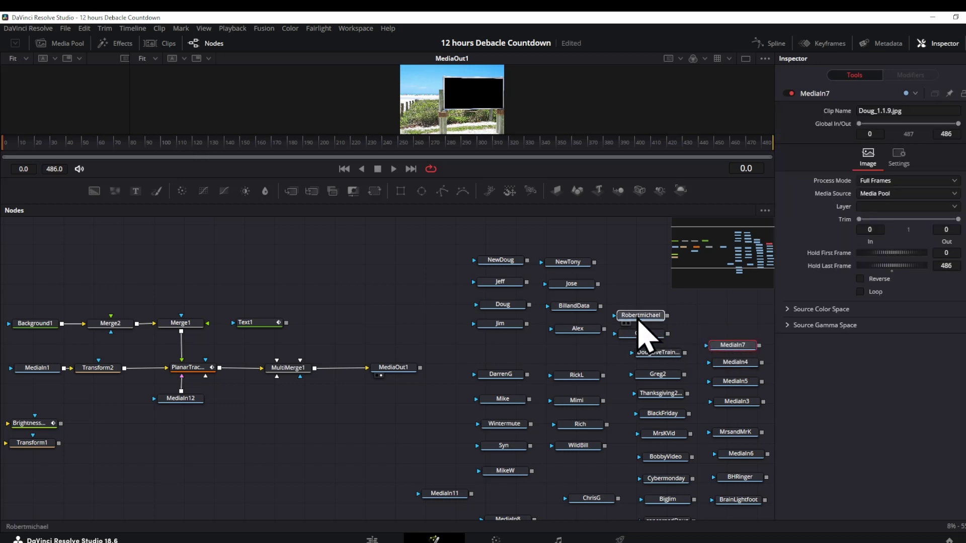
drag(640, 316, 628, 261)
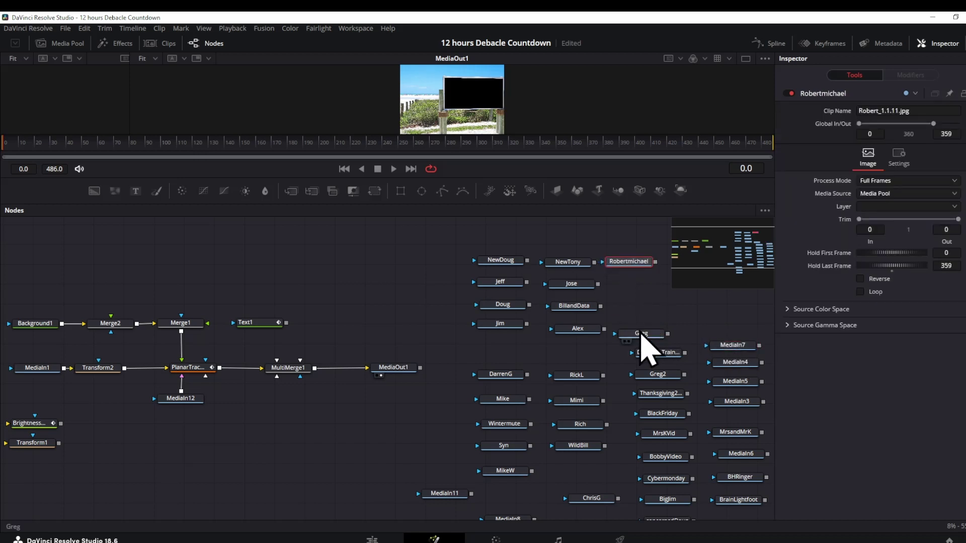
drag(641, 333, 632, 283)
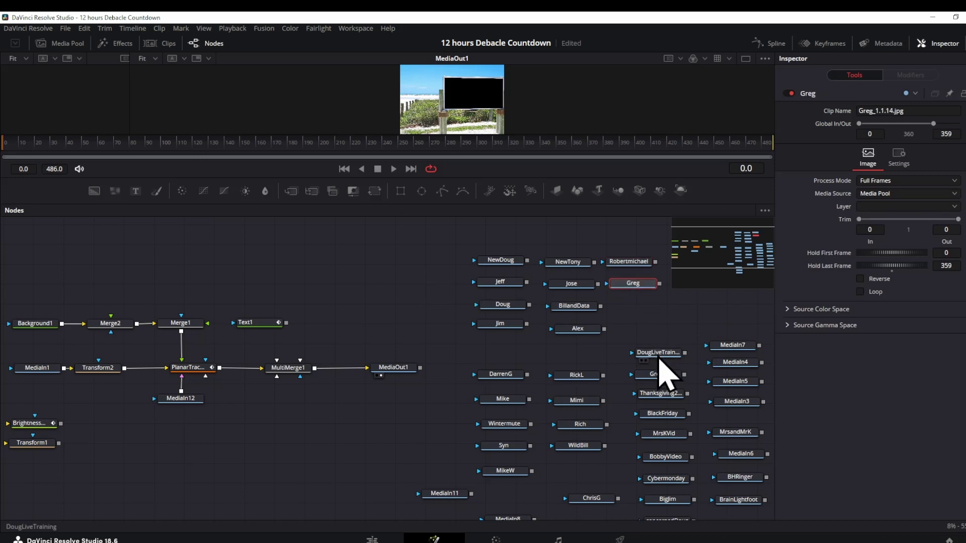
drag(658, 353, 638, 303)
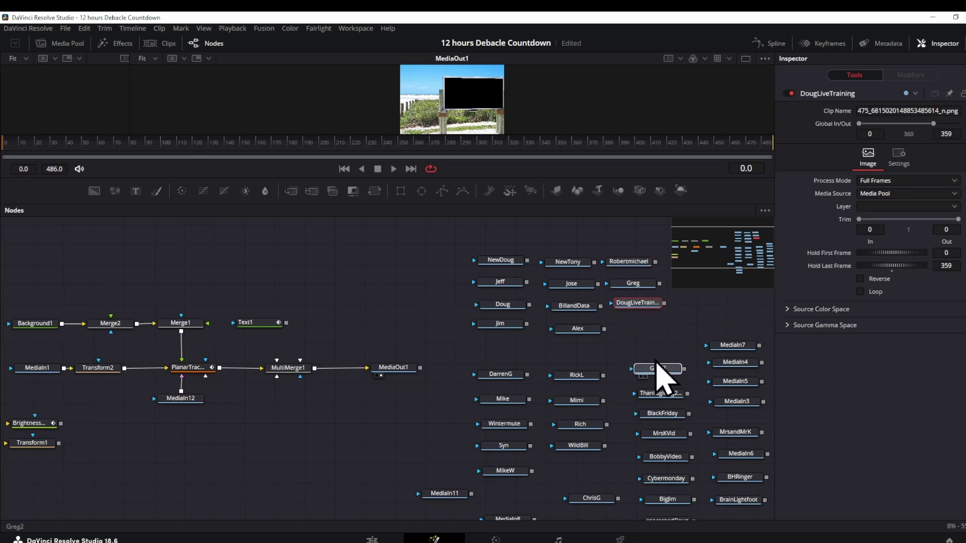
drag(657, 374, 649, 330)
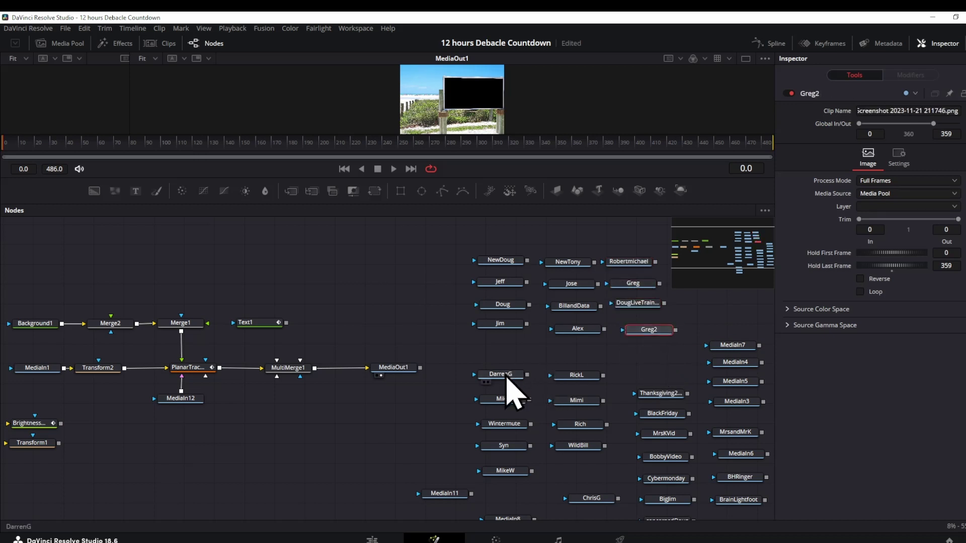
drag(500, 375, 497, 344)
drag(576, 375, 575, 347)
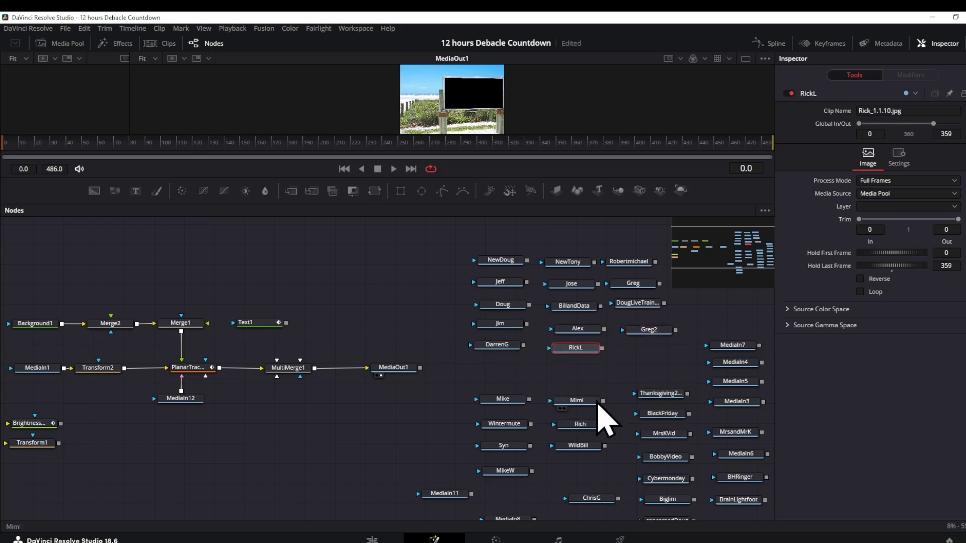
drag(575, 400, 645, 351)
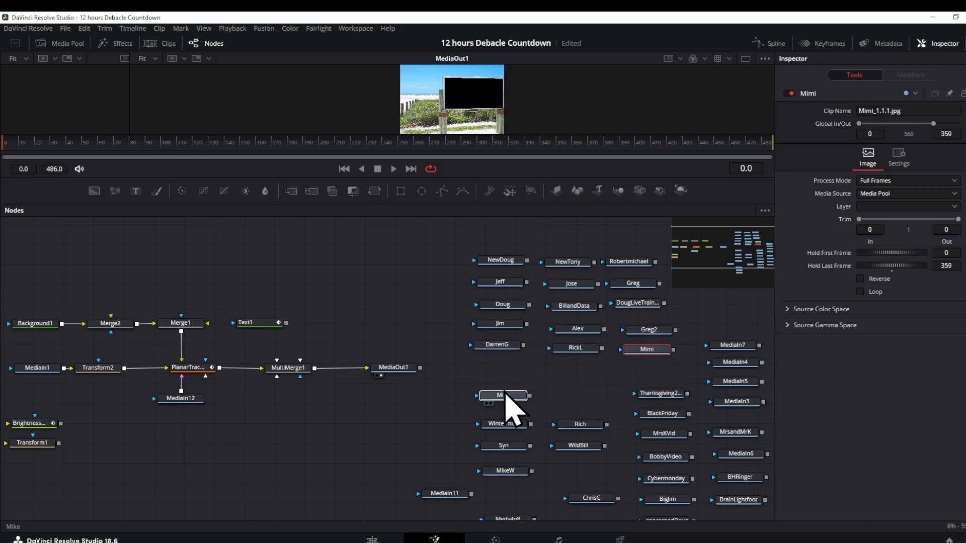
drag(503, 399, 496, 366)
drag(504, 423, 575, 367)
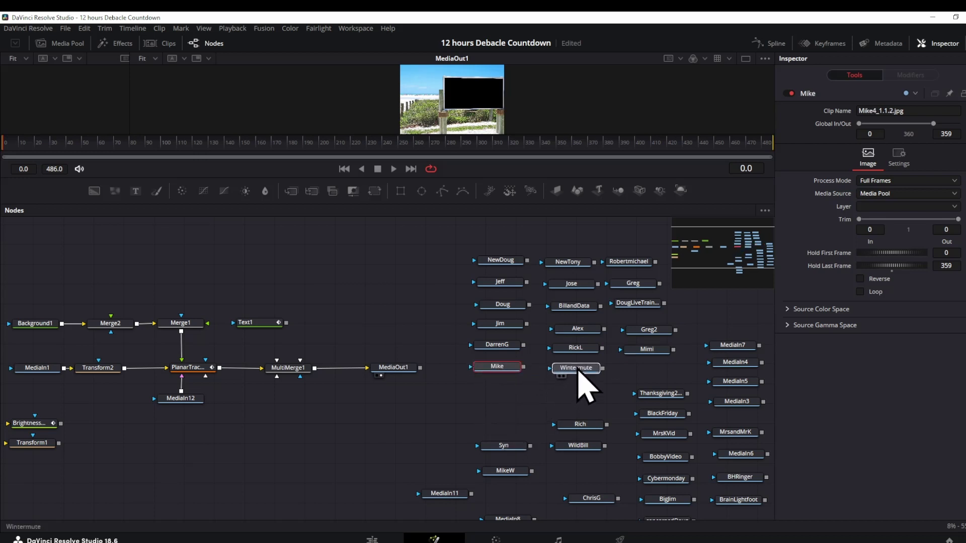
drag(580, 425, 648, 367)
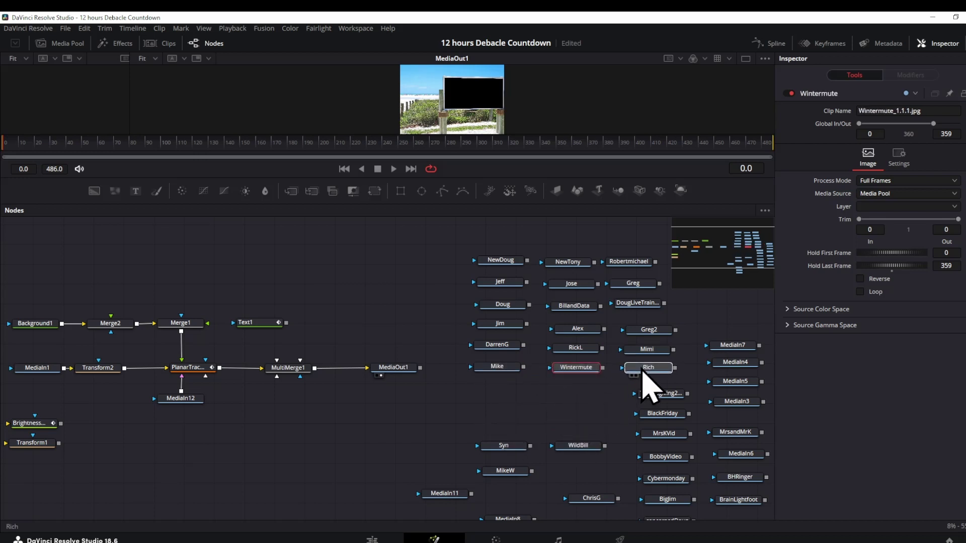
drag(503, 445, 494, 386)
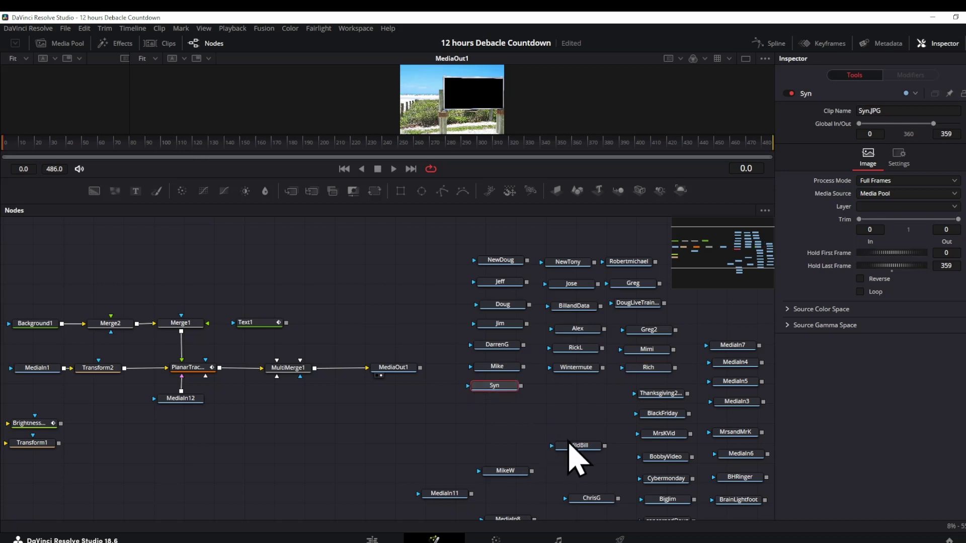
drag(578, 445, 575, 387)
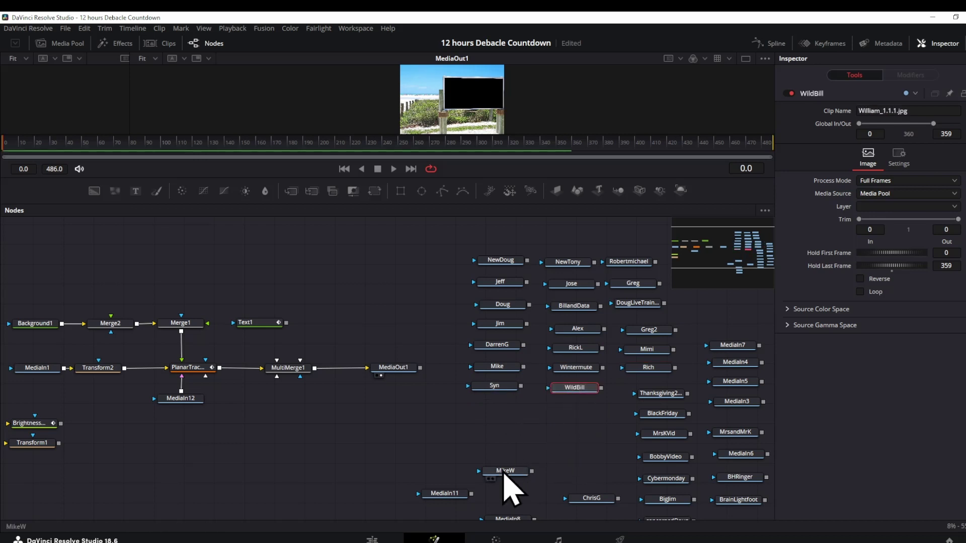
drag(505, 470, 489, 405)
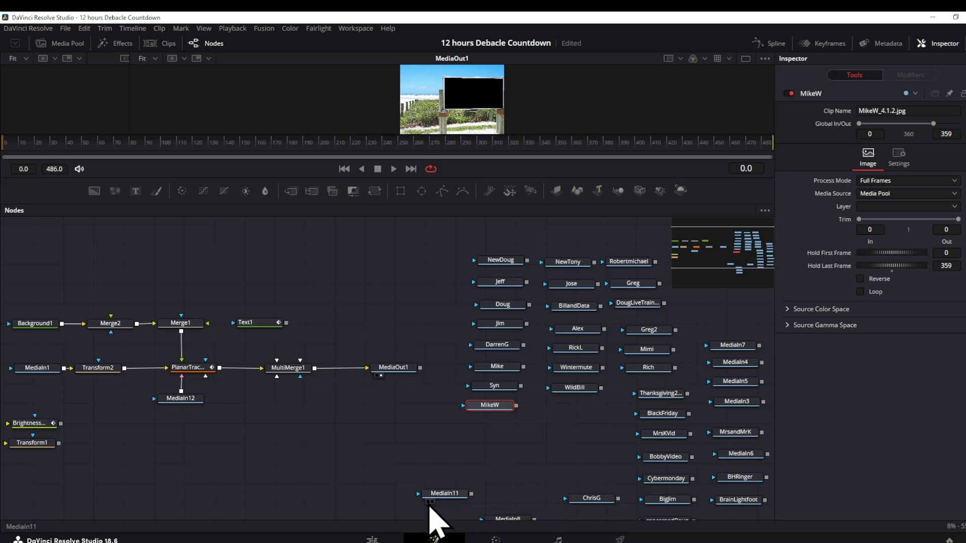
Briefly preview MediaIn11's squirrel image, then place MediaIn11 above MediaIn7.
click(429, 501)
click(429, 502)
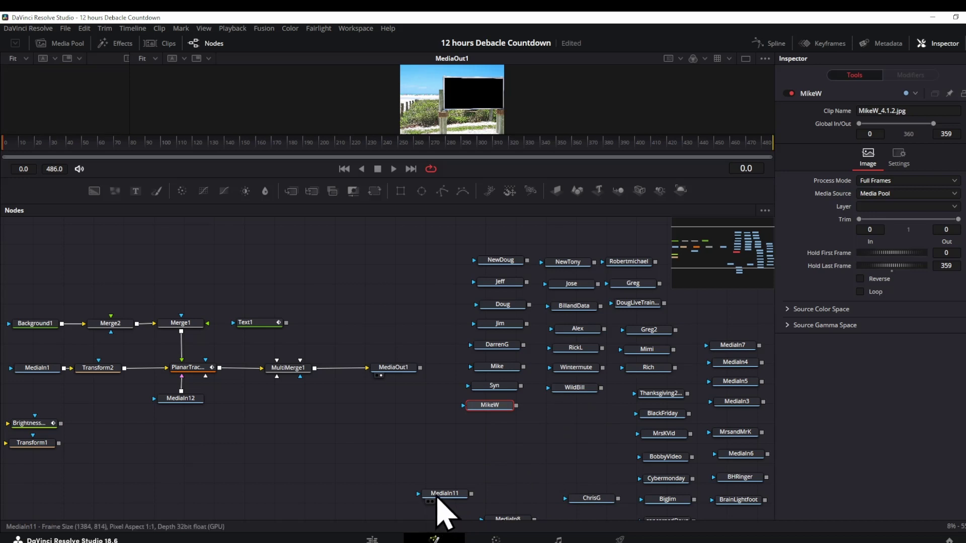
drag(444, 493, 737, 326)
click(729, 331)
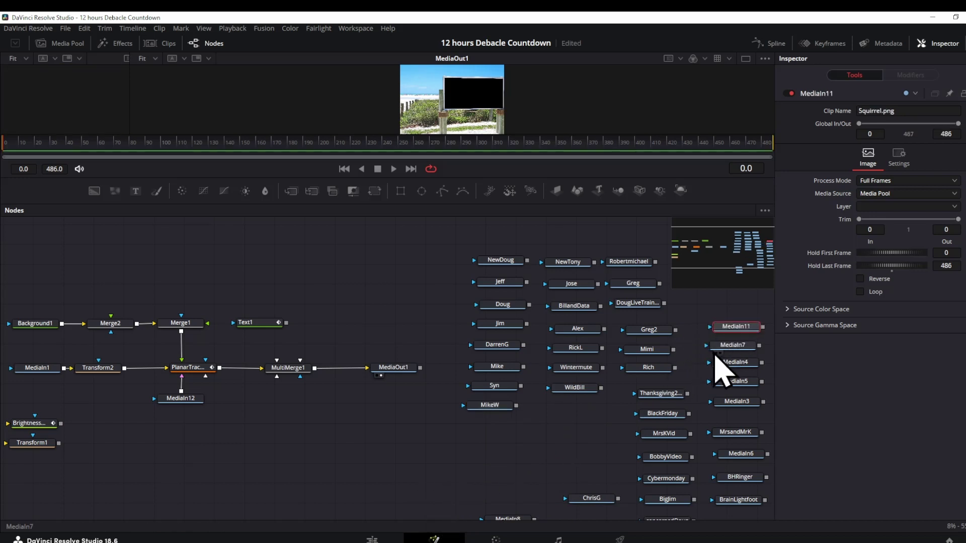
scroll(717, 378, down, 1)
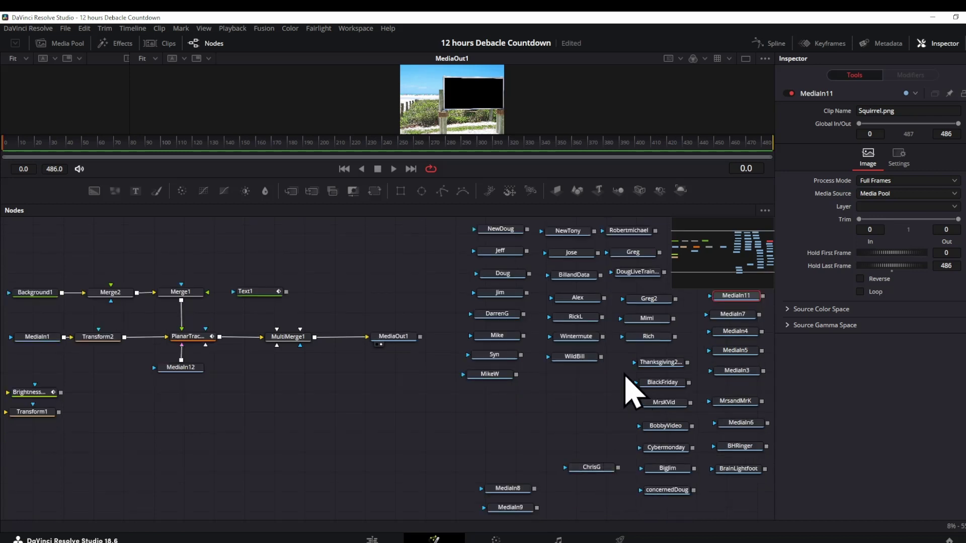
Move the five holiday clip nodes aside and lift BigJim, ChrisG and concernedDoug into the grid.
drag(631, 361, 684, 460)
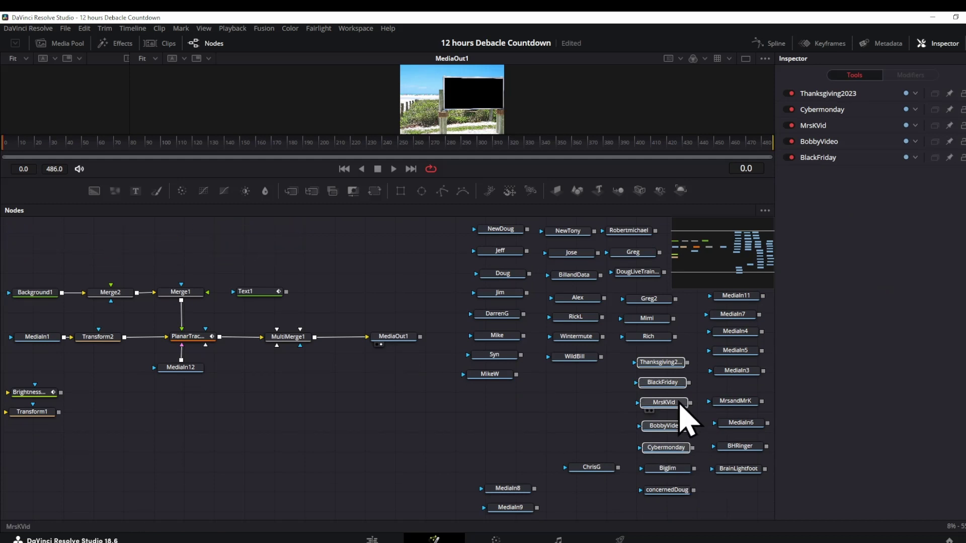
drag(667, 411, 254, 453)
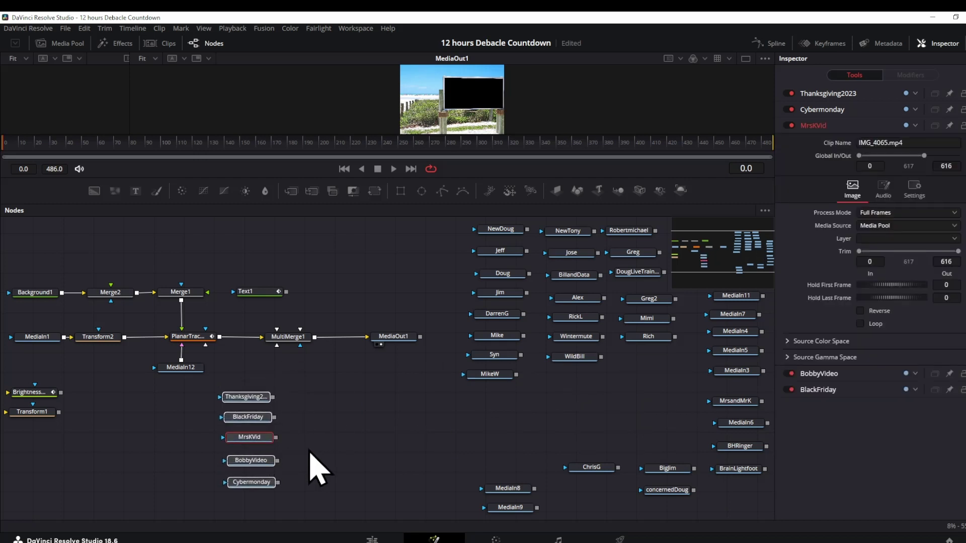
drag(667, 468, 651, 357)
drag(592, 468, 572, 376)
drag(667, 489, 653, 377)
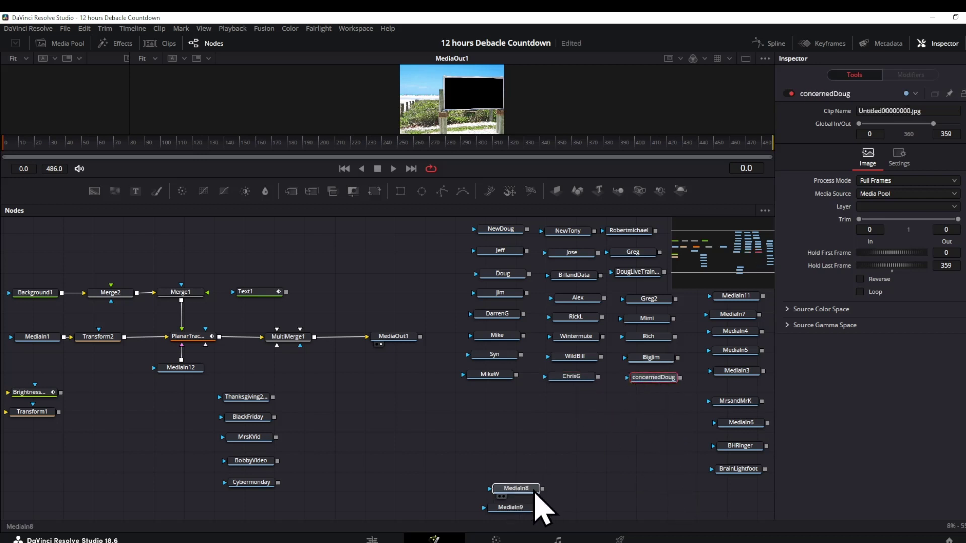
Slot in MrsandMrK and BHRinger, stack MediaIn6, MediaIn8, MediaIn9, and move holiday nodes lower right.
mouse_move(507, 488)
mouse_down()
mouse_move(751, 496)
mouse_move(719, 467)
mouse_move(488, 398)
mouse_up()
drag(735, 401, 575, 400)
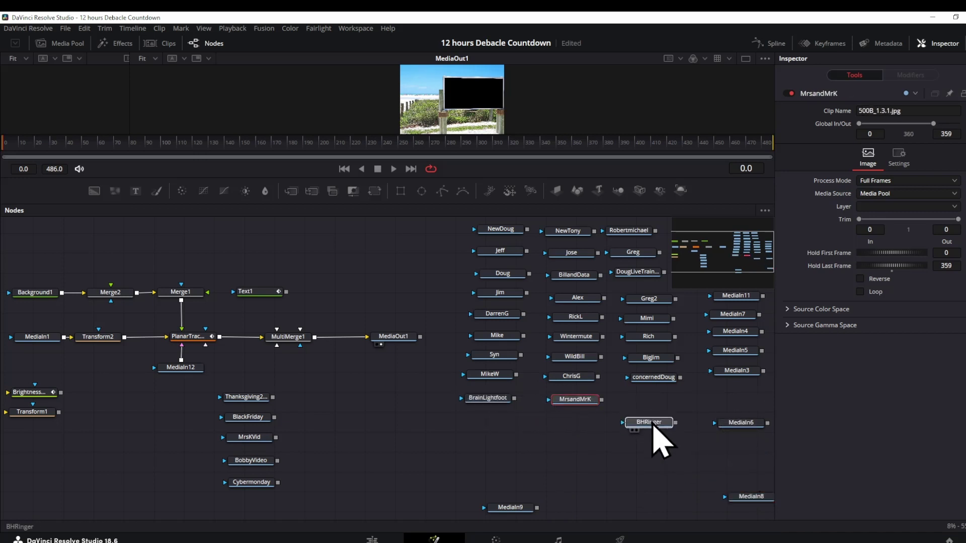
drag(739, 446, 651, 399)
drag(740, 422, 735, 393)
drag(751, 496, 737, 417)
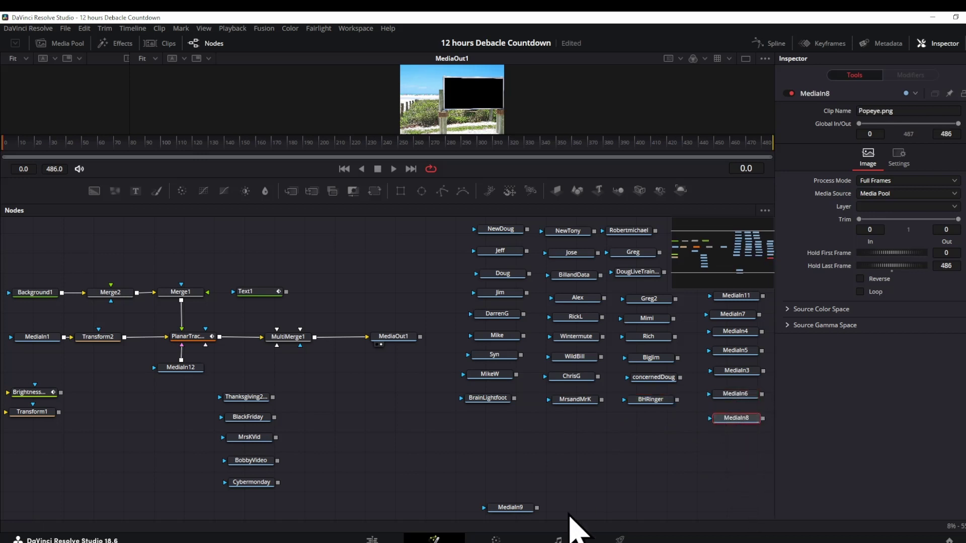
drag(510, 507, 740, 438)
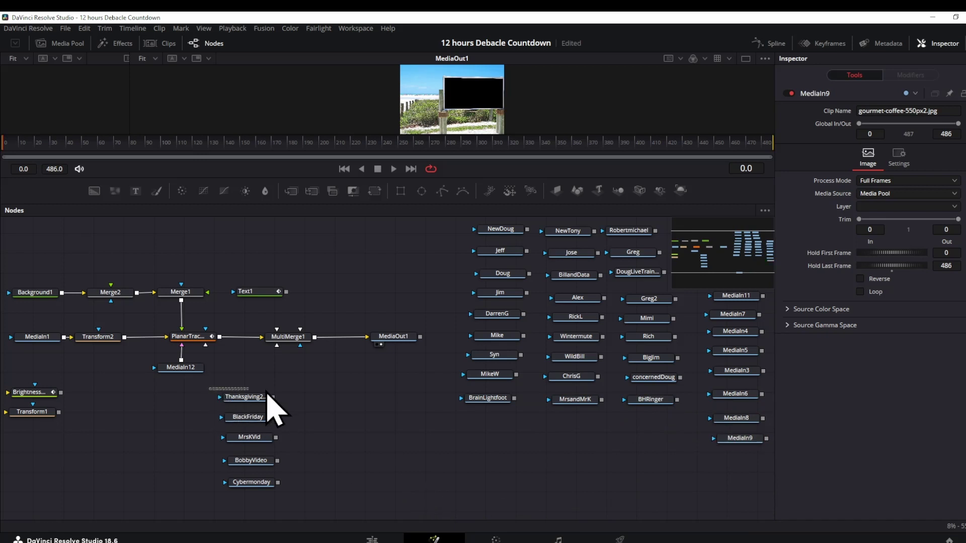
drag(212, 395, 291, 502)
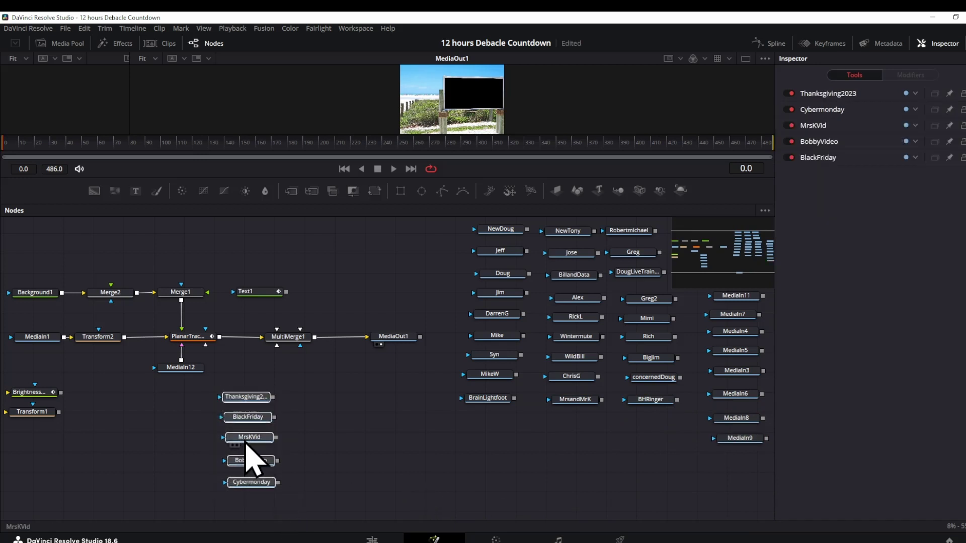
drag(249, 437, 666, 465)
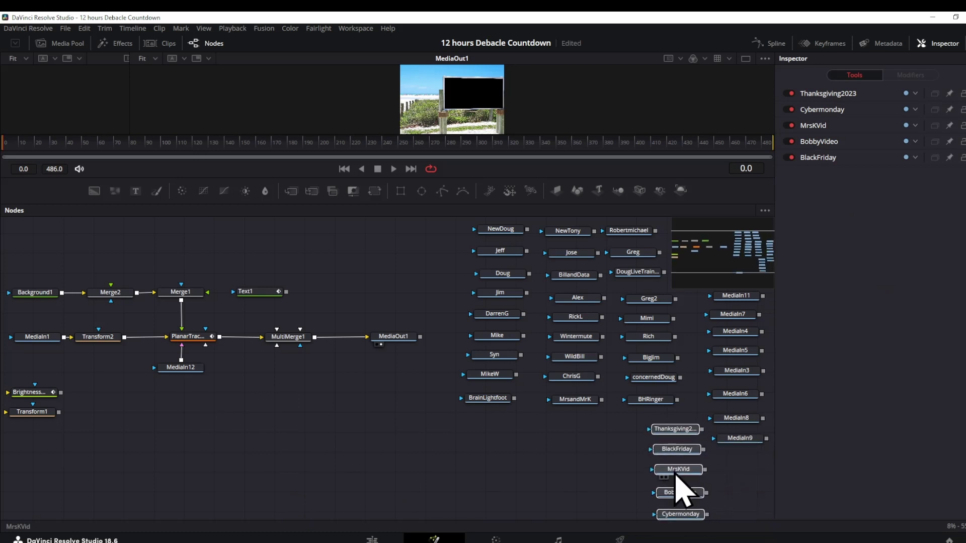
Preview the holiday images and stack Thanksgiving2023 then BlackFriday under MediaIn9.
double_click(666, 466)
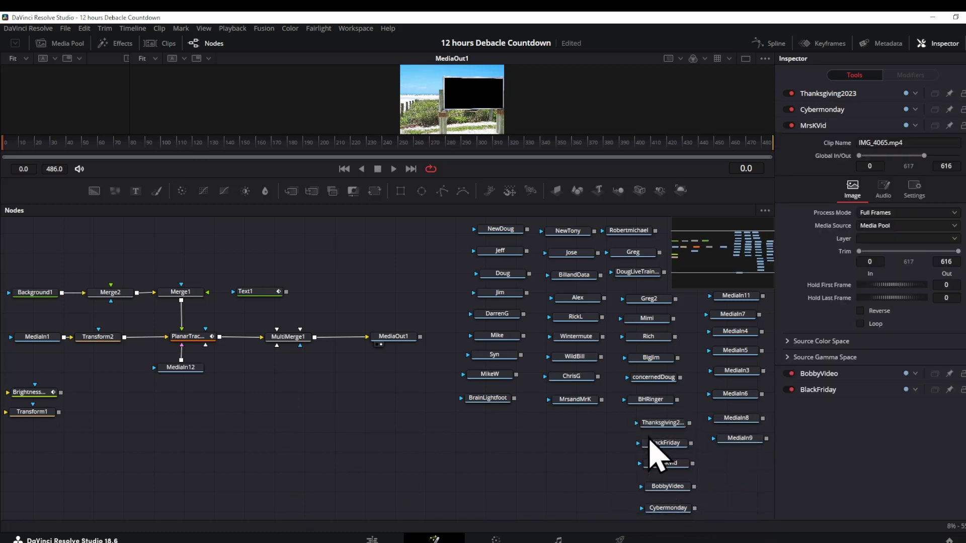
key(1)
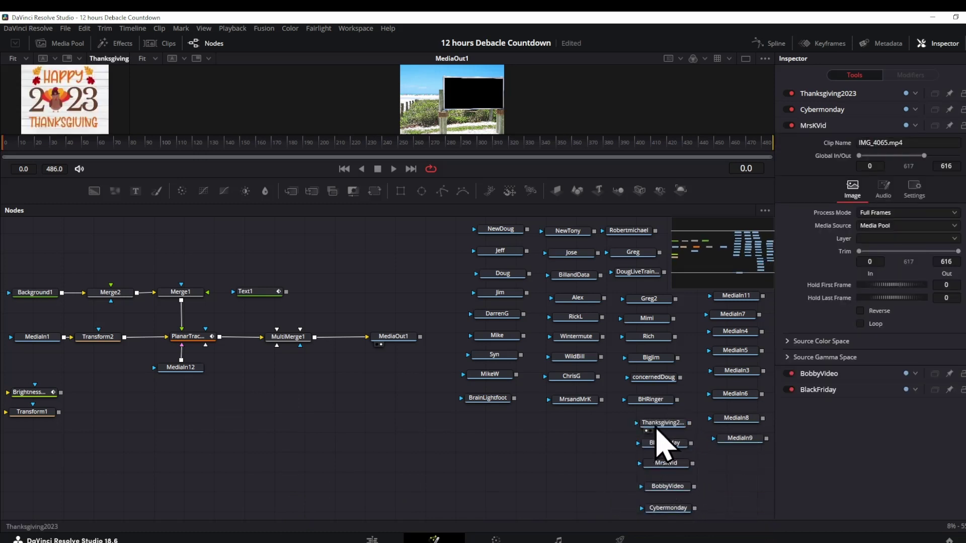
drag(656, 424, 738, 460)
click(739, 457)
click(649, 450)
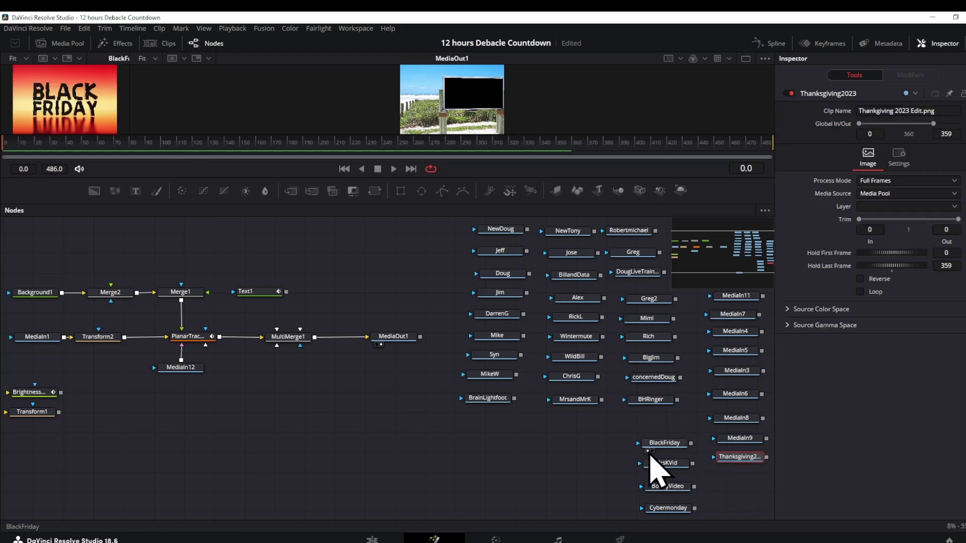
drag(665, 443, 742, 478)
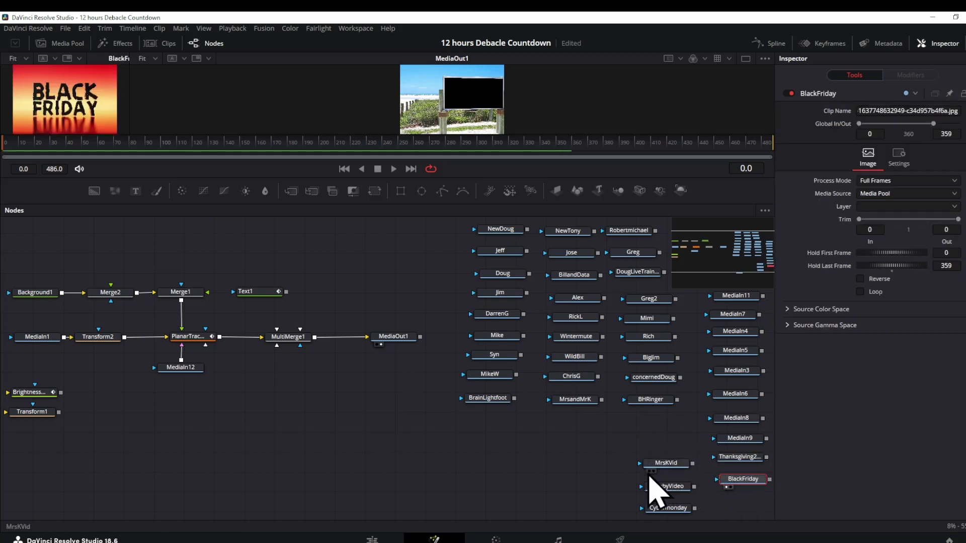
Preview the clips, then stack MrsKVid, Cybermonday and MediaIn10 down the media column.
click(649, 472)
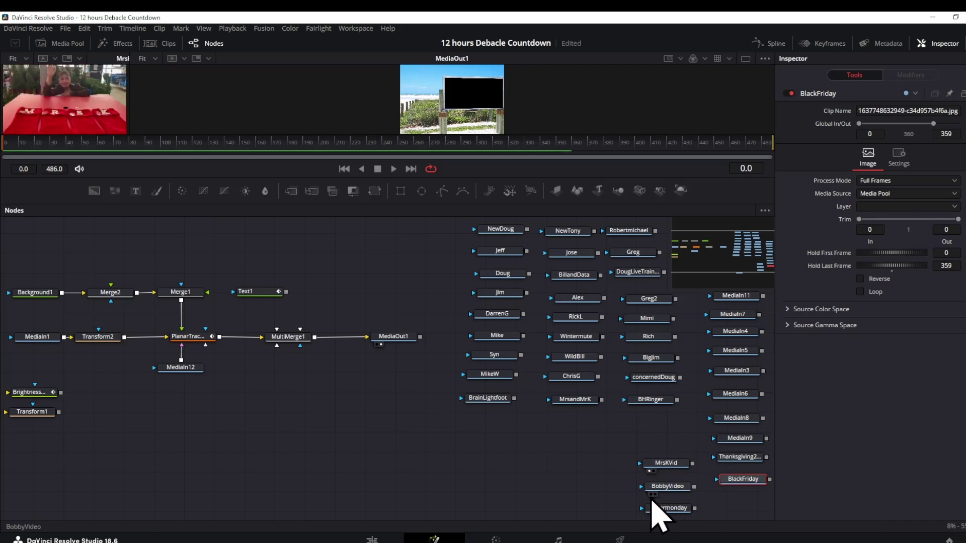
click(649, 495)
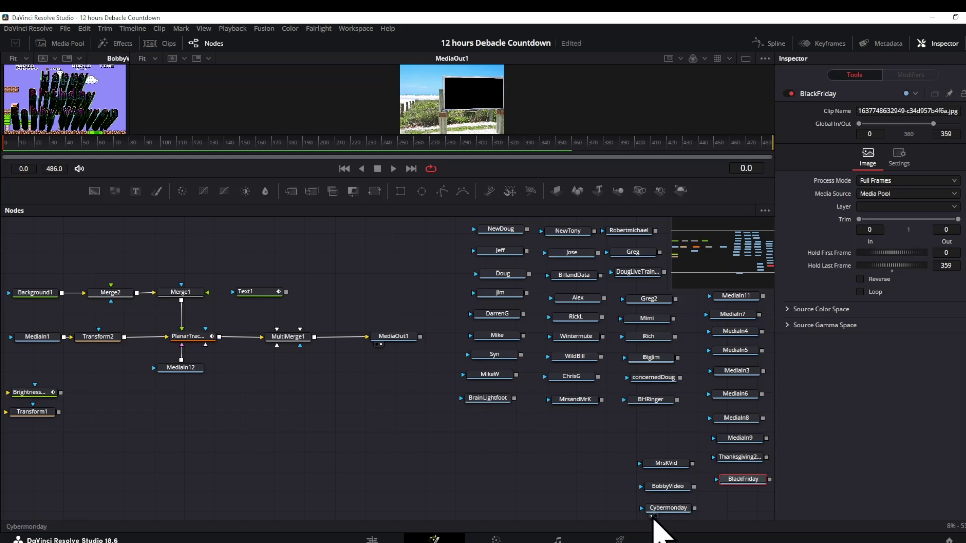
click(652, 518)
mouse_move(668, 507)
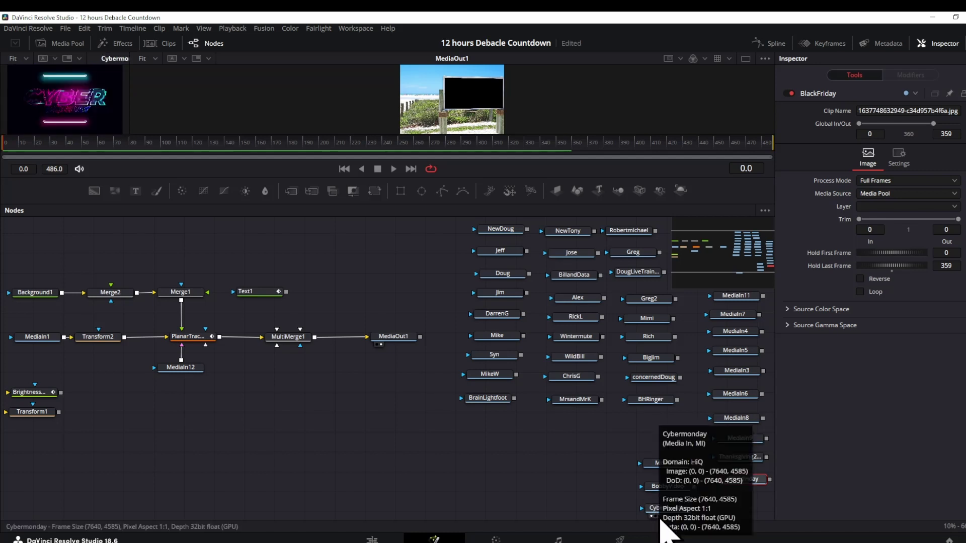
drag(666, 462, 741, 494)
drag(670, 487, 740, 511)
scroll(626, 505, down, 1)
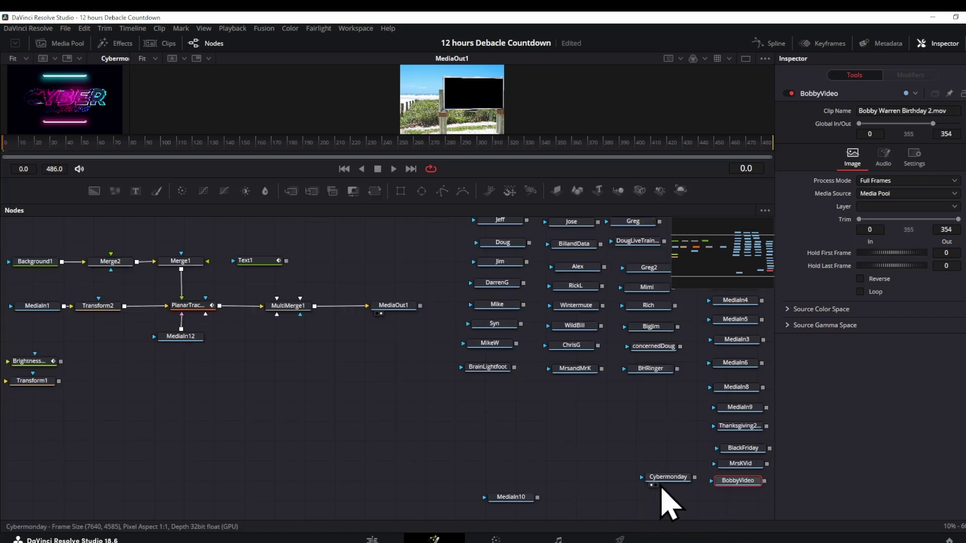
drag(667, 478, 742, 497)
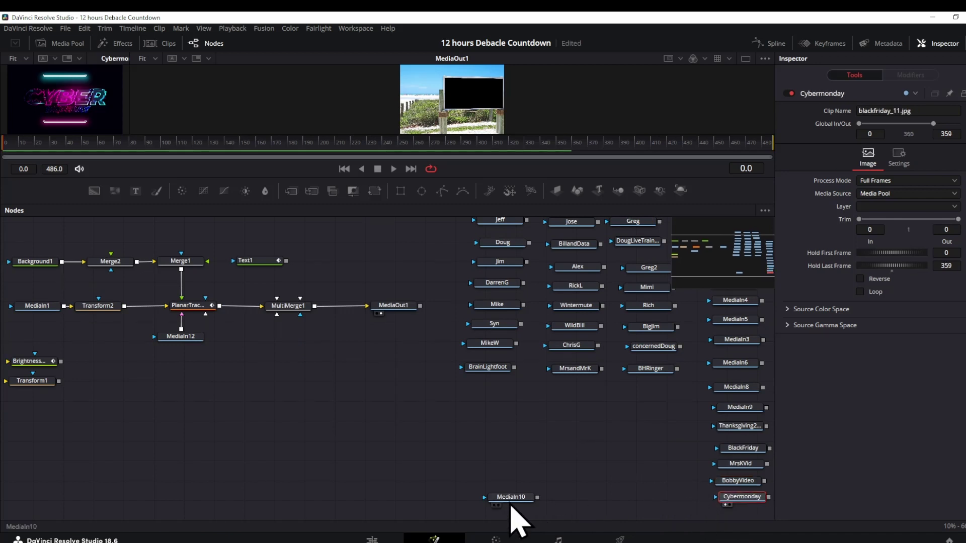
drag(510, 496, 736, 513)
scroll(611, 511, up, 3)
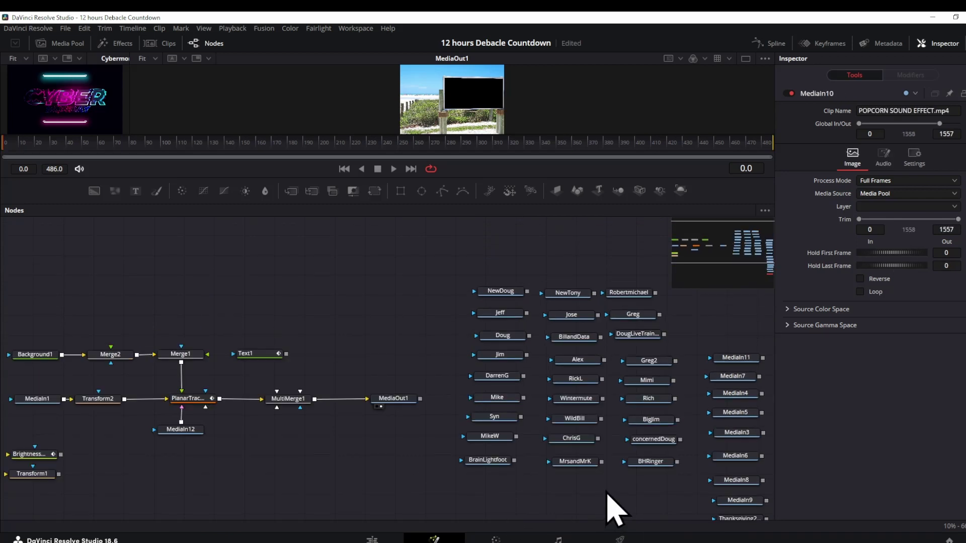
Align Alex with Greg2 and RickL with Mimi in the character grid rows.
click(577, 359)
drag(658, 363, 645, 357)
drag(575, 380, 566, 377)
drag(647, 379, 638, 376)
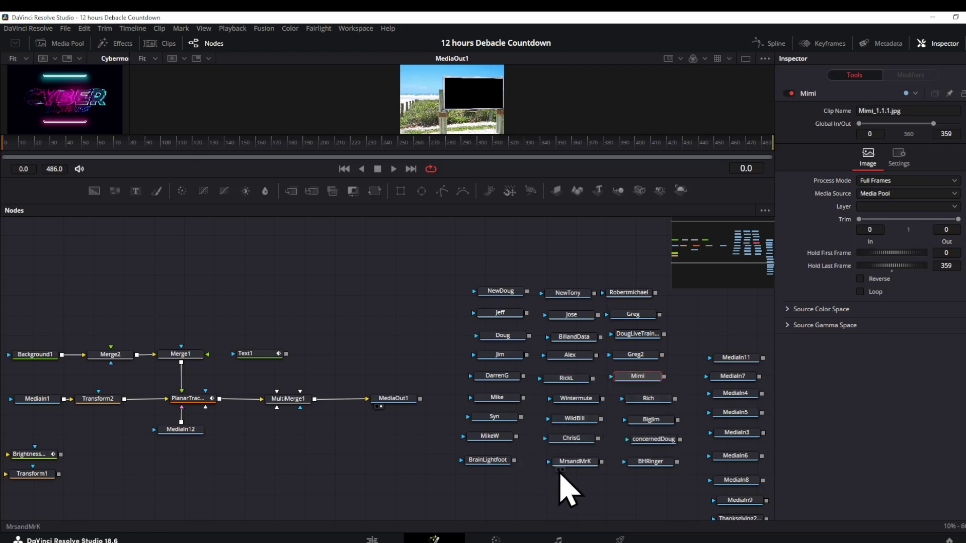
middle_click(554, 442)
drag(709, 265, 755, 260)
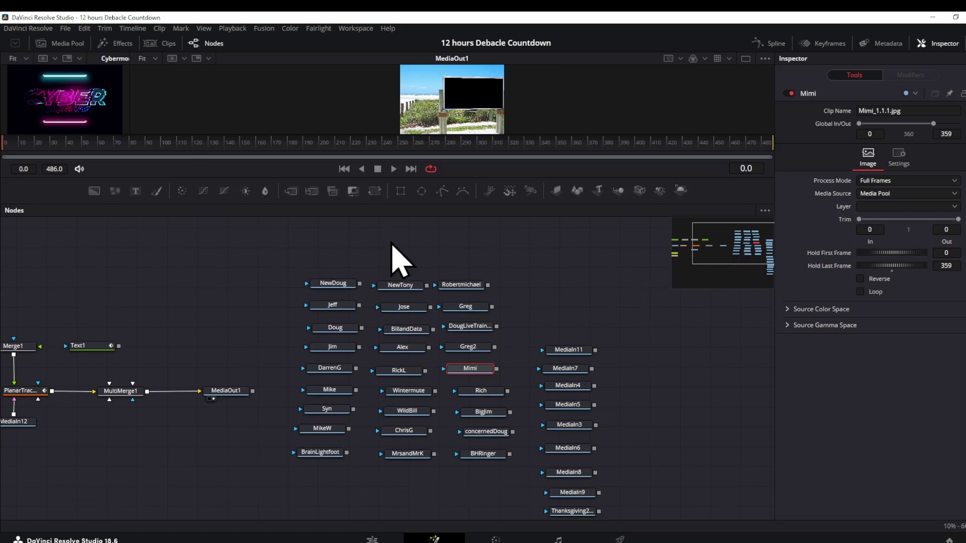
Group all 27 character nodes, rename the group HomieNames, and reposition it.
drag(284, 278, 520, 480)
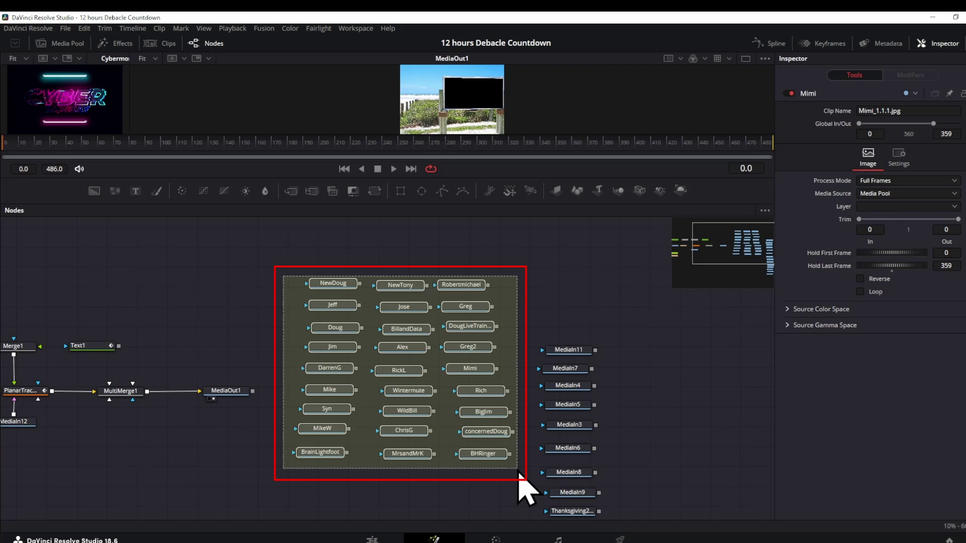
drag(521, 480, 521, 483)
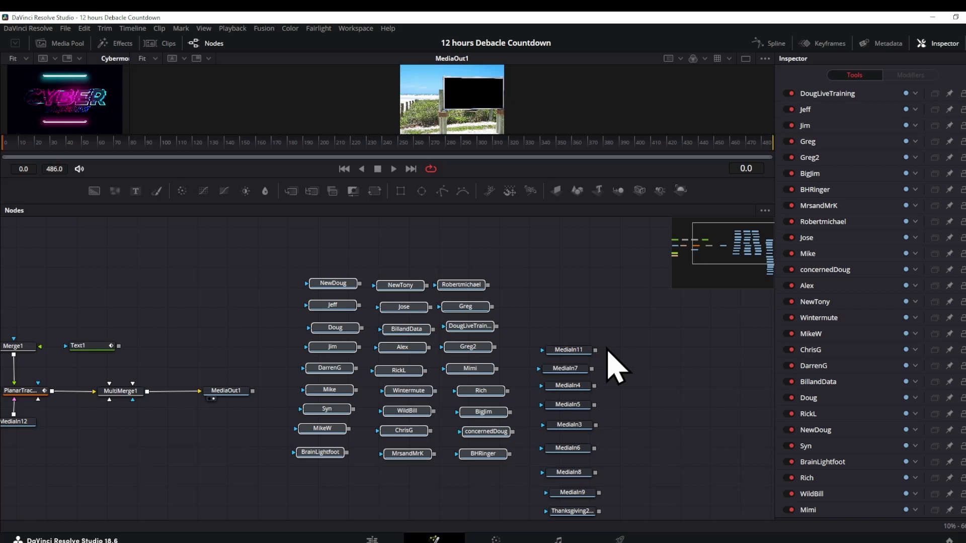
right_click(336, 287)
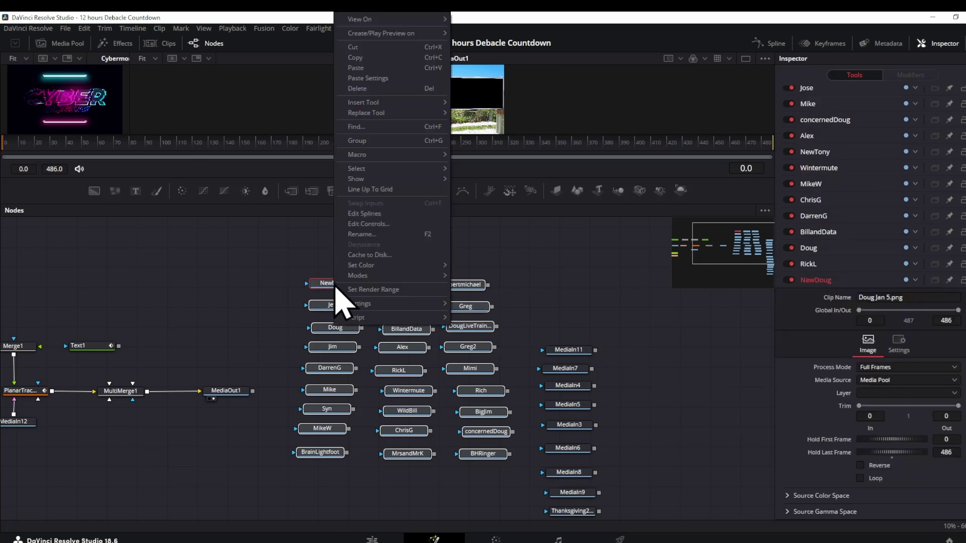
click(357, 141)
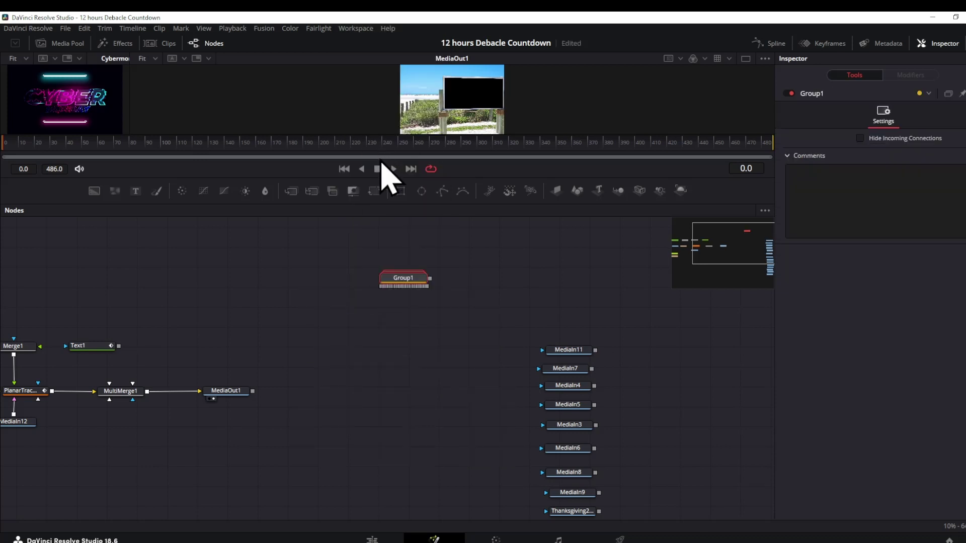
mouse_move(393, 280)
key(F2)
text(Homie Names)
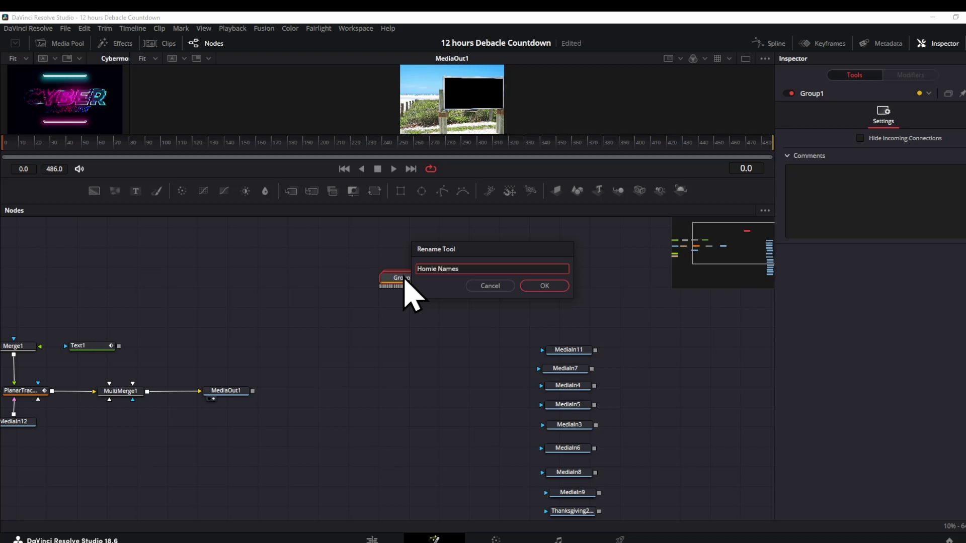
key(Return)
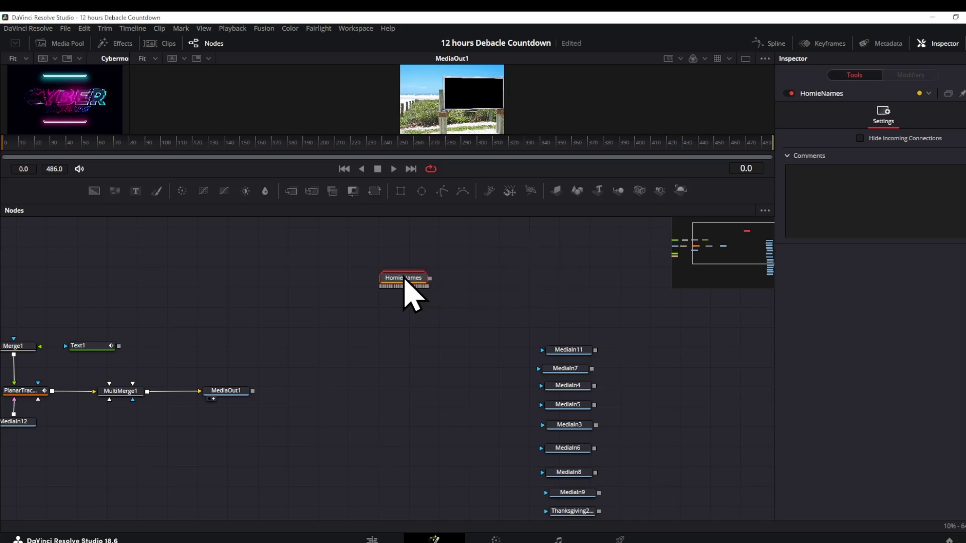
drag(405, 281, 358, 244)
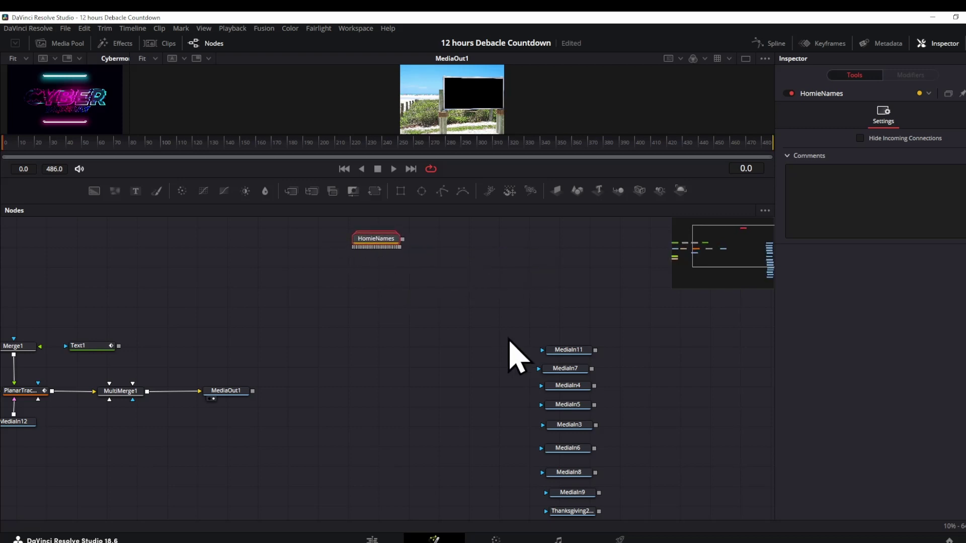
scroll(520, 348, down, 3)
scroll(515, 349, down, 1)
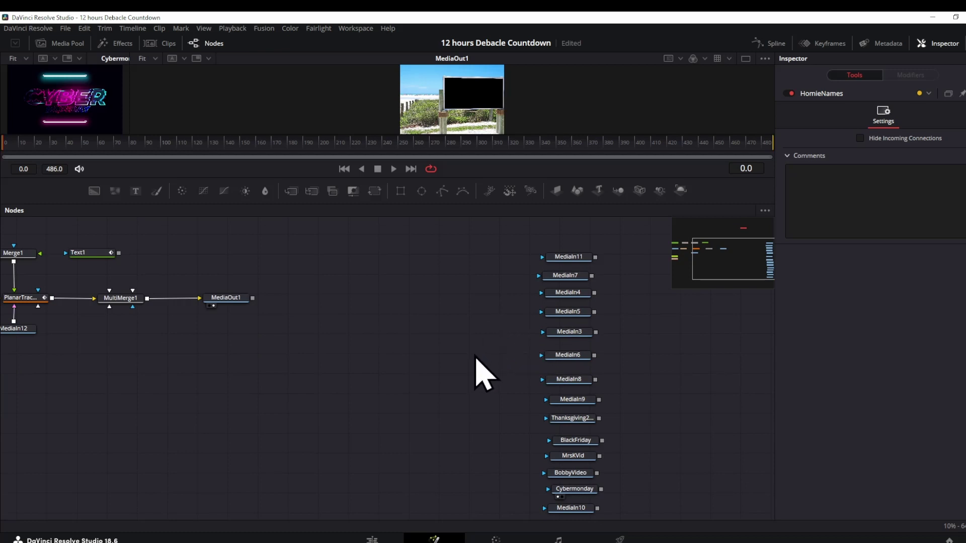
Group the MediaIn column and rename Group1 to NationalDayPhotos.
mouse_move(536, 247)
mouse_down()
mouse_move(608, 358)
mouse_move(609, 519)
mouse_up()
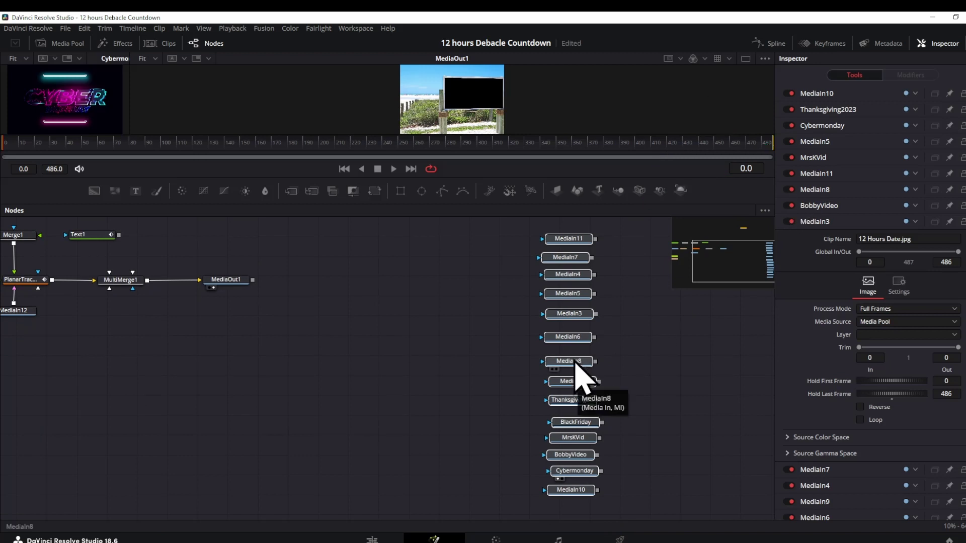
right_click(574, 370)
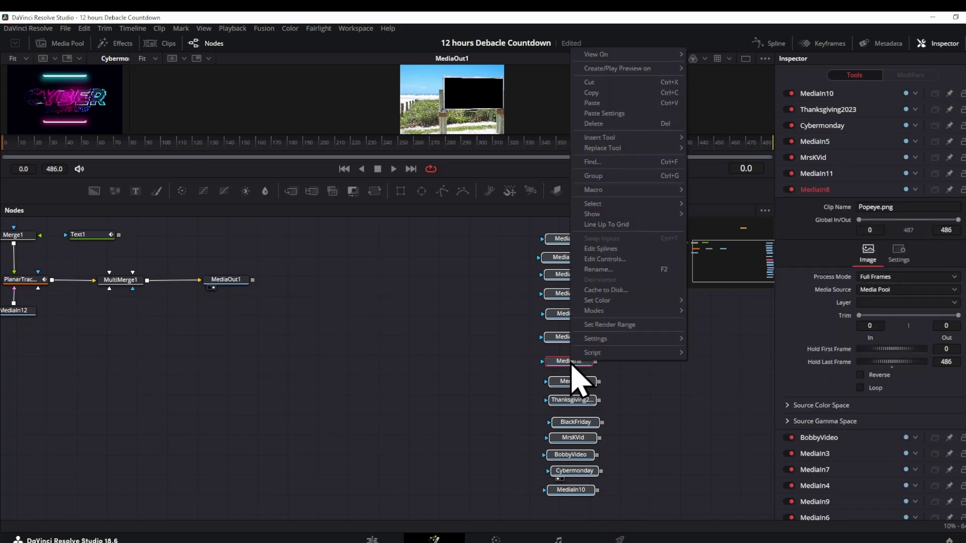
click(615, 176)
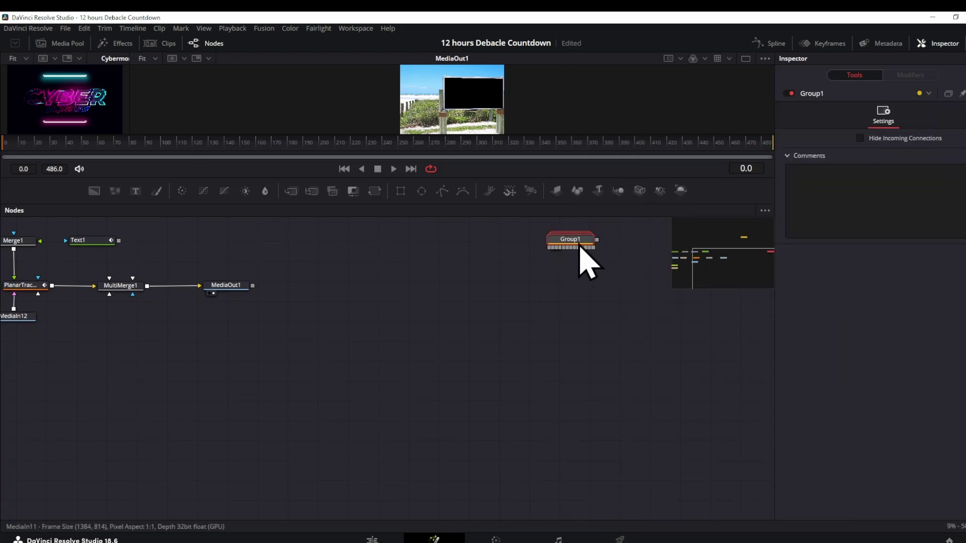
mouse_move(571, 239)
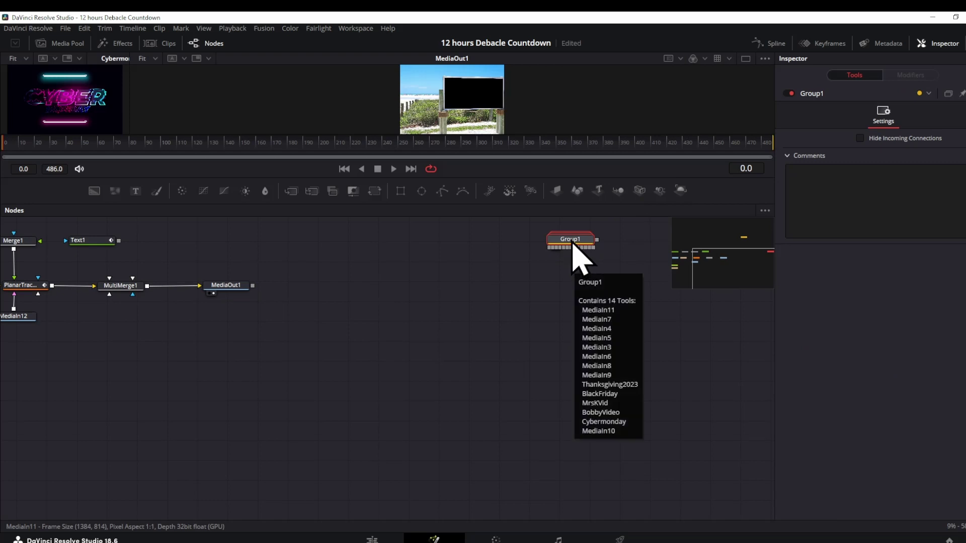
key(F2)
text(National Day Photos)
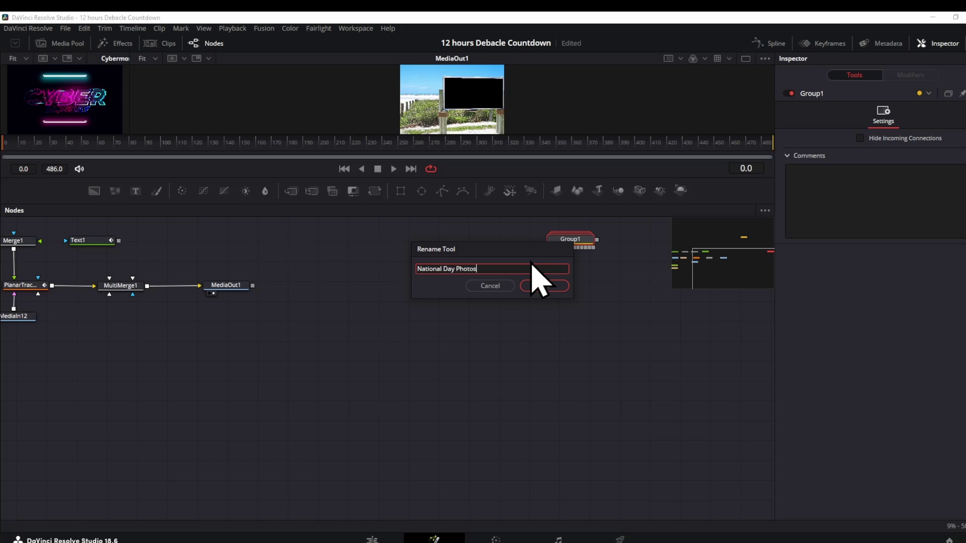
key(Return)
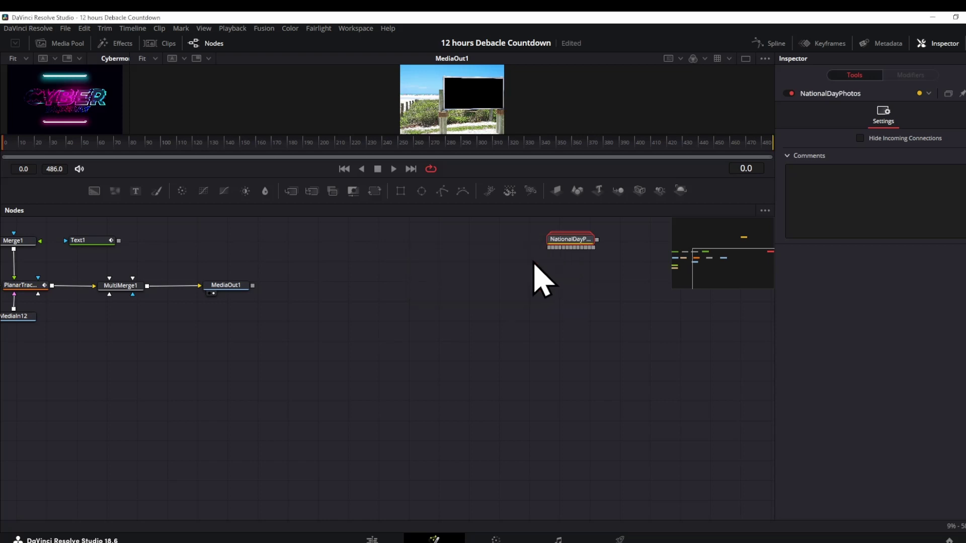
scroll(521, 309, up, 1)
scroll(521, 310, up, 1)
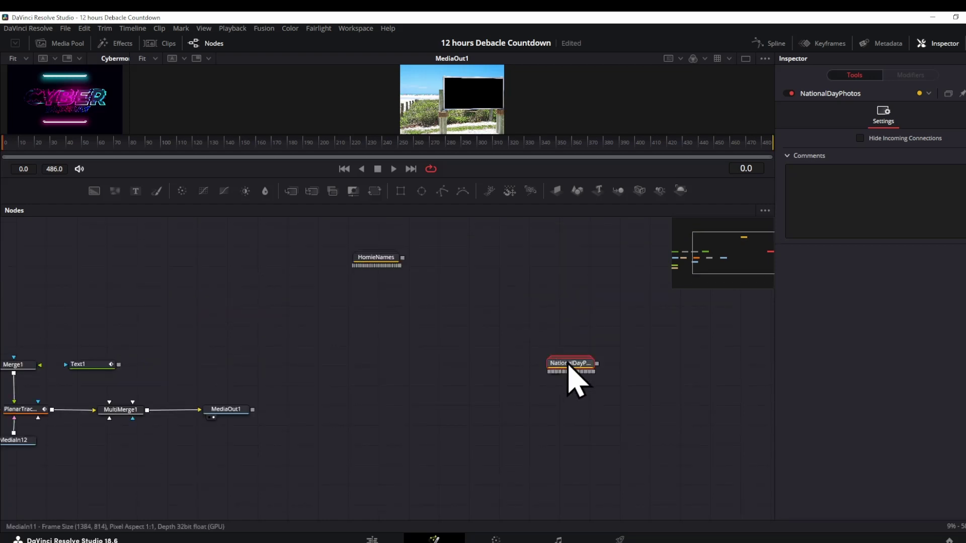
Stack NationalDayPhotos below HomieNames and move both groups beside MediaOut1.
drag(572, 367, 377, 294)
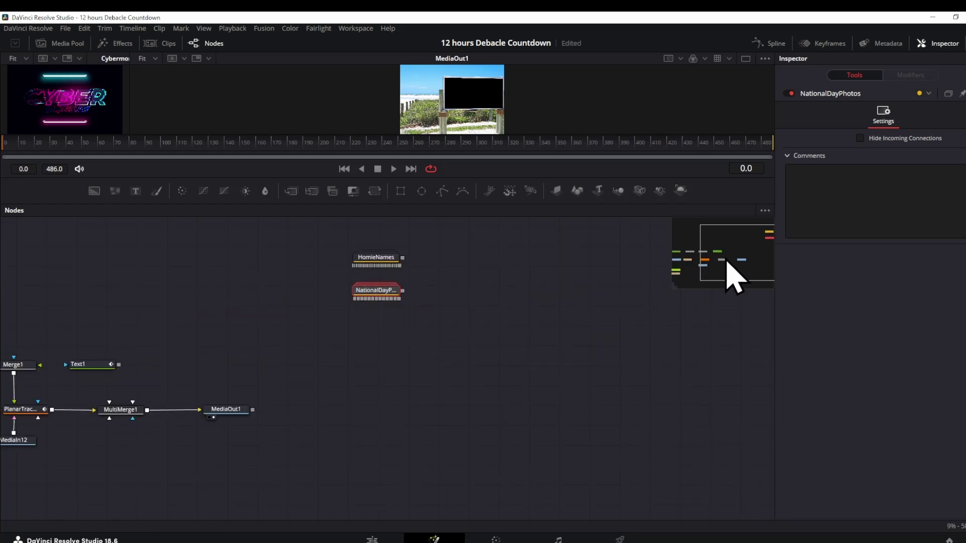
drag(729, 272, 710, 268)
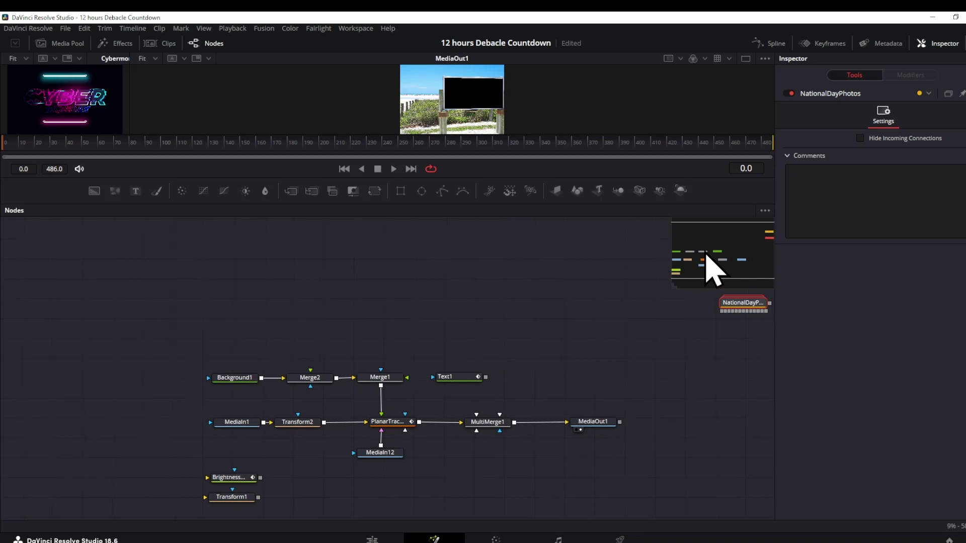
drag(710, 268, 672, 268)
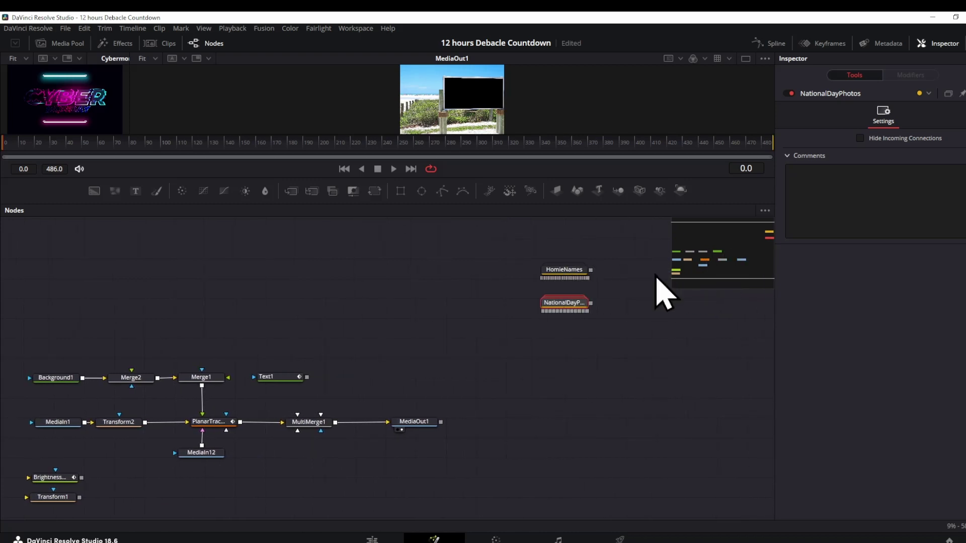
ctrl+click(564, 270)
drag(587, 310, 620, 445)
drag(715, 254, 729, 264)
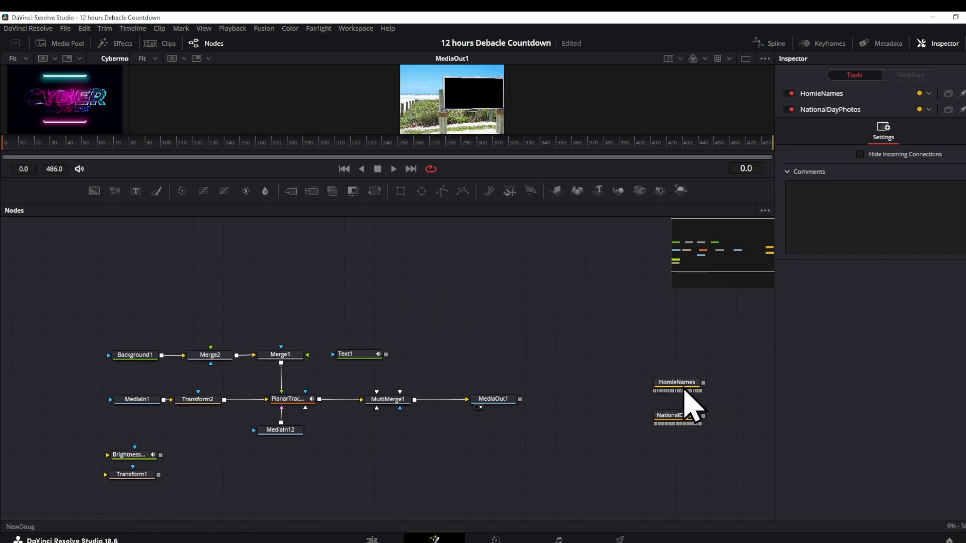
click(677, 428)
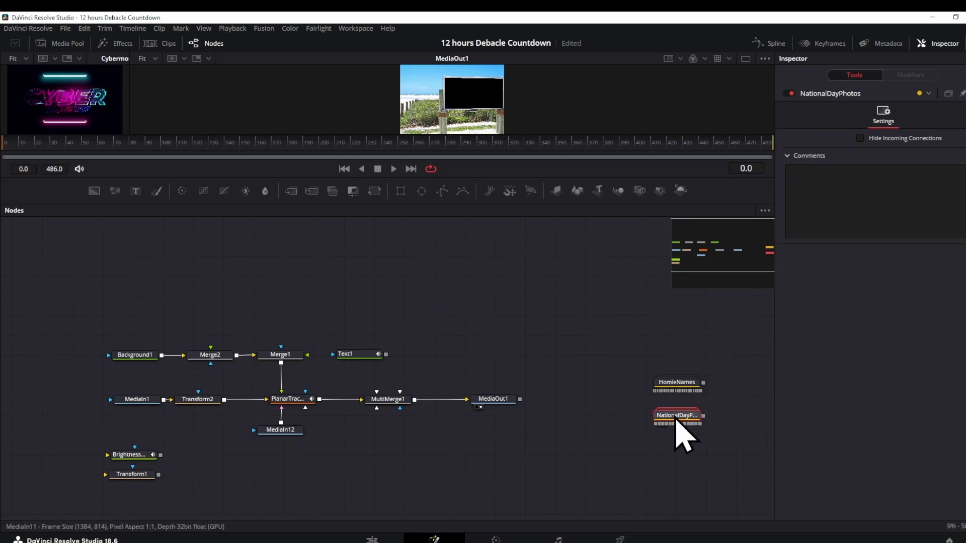
double_click(677, 419)
scroll(615, 431, down, 2)
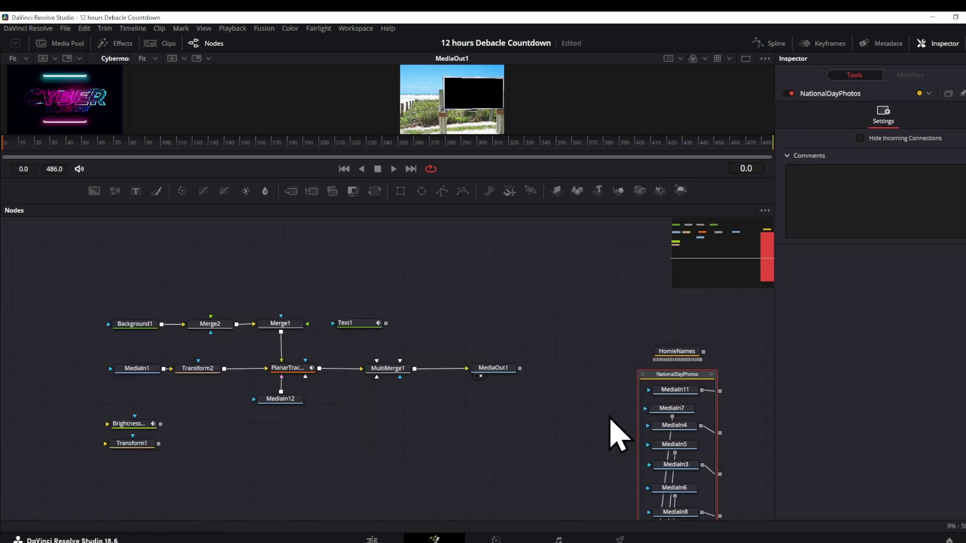
scroll(615, 432, down, 2)
scroll(616, 432, down, 3)
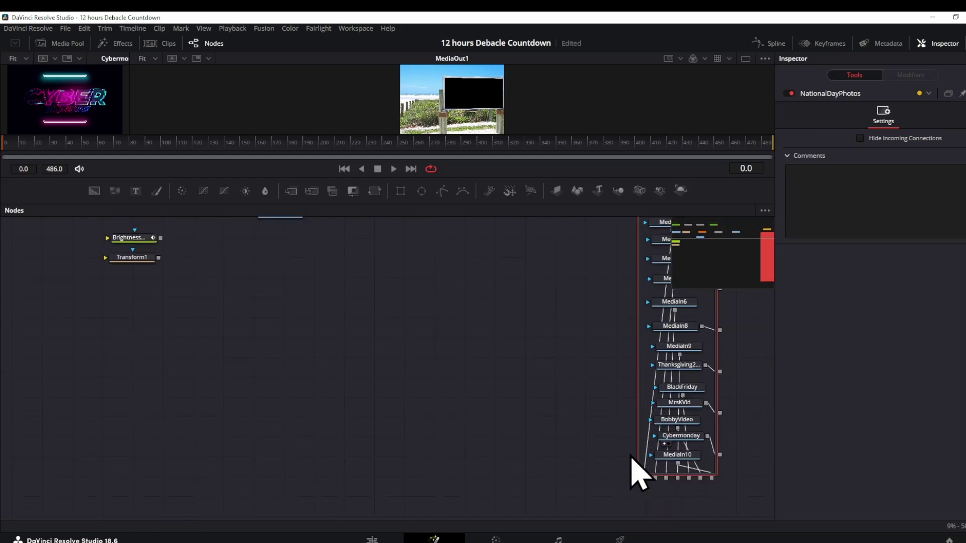
click(666, 446)
click(562, 369)
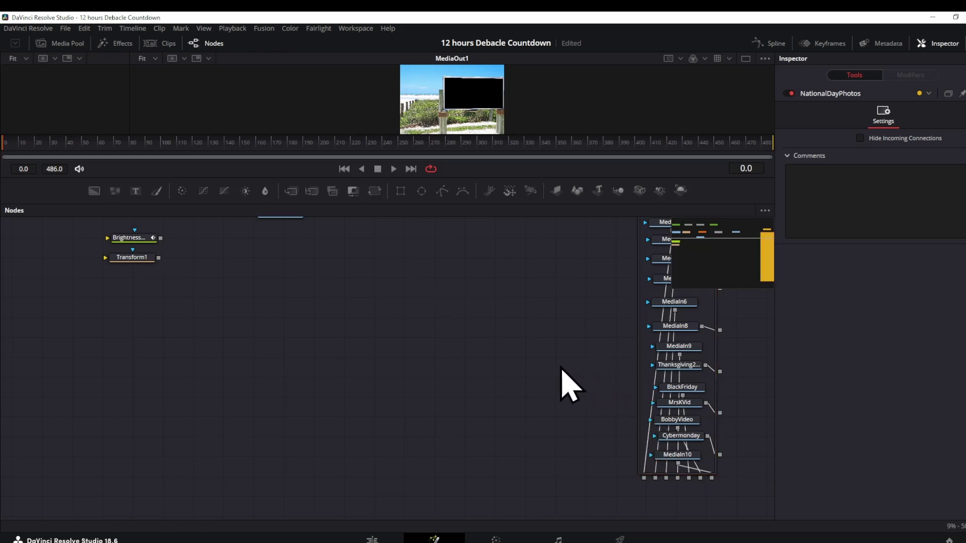
scroll(564, 387, up, 2)
scroll(565, 387, up, 3)
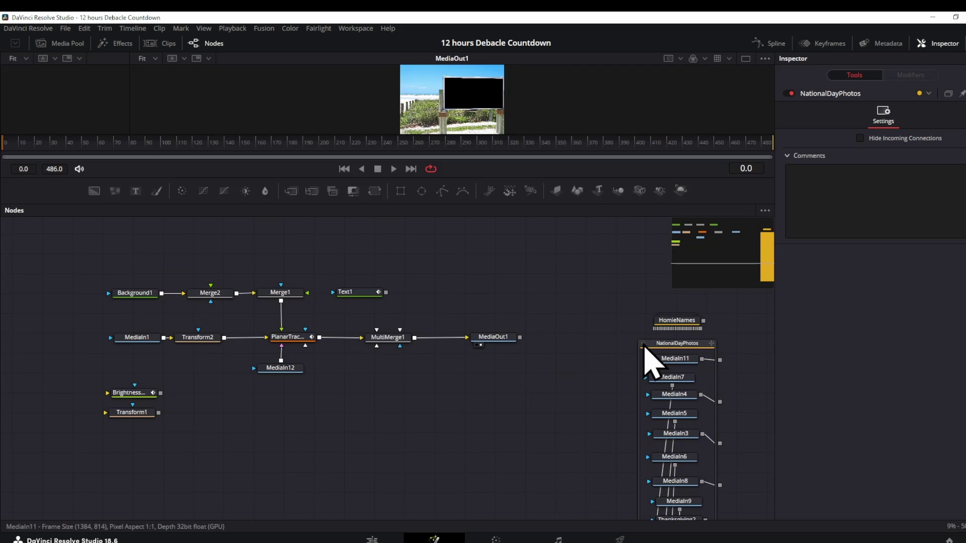
click(644, 345)
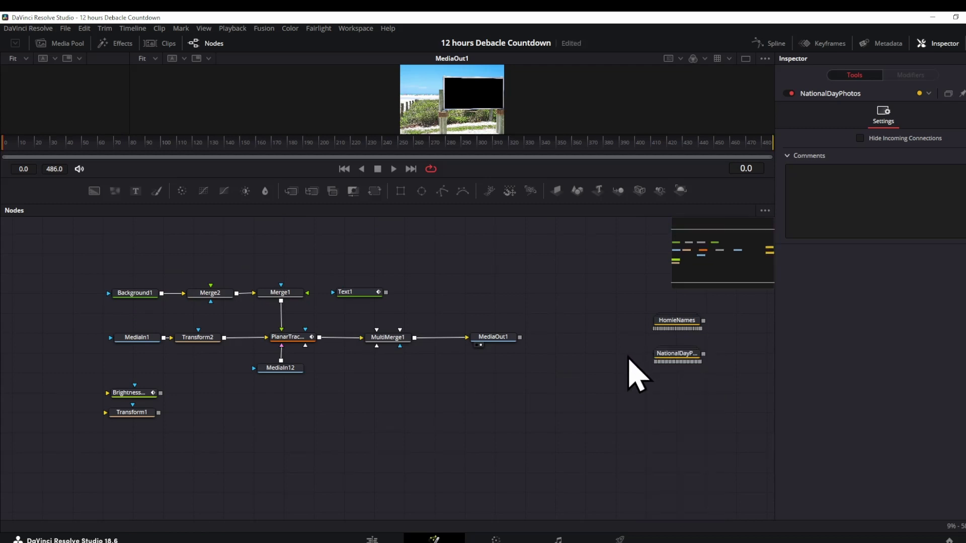
Preview MediaIn12, then drag it from the main tree onto the NationalDayPhotos group.
click(265, 376)
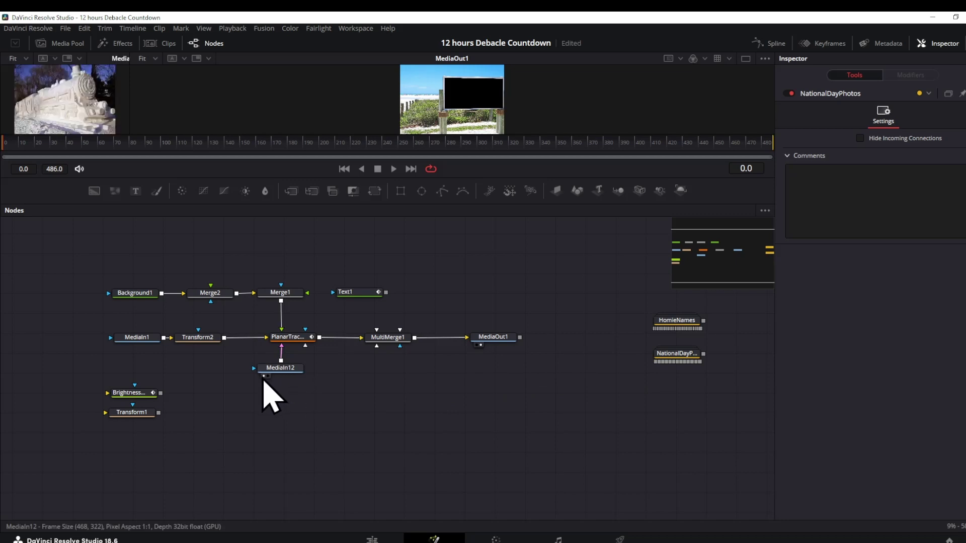
drag(279, 368, 285, 385)
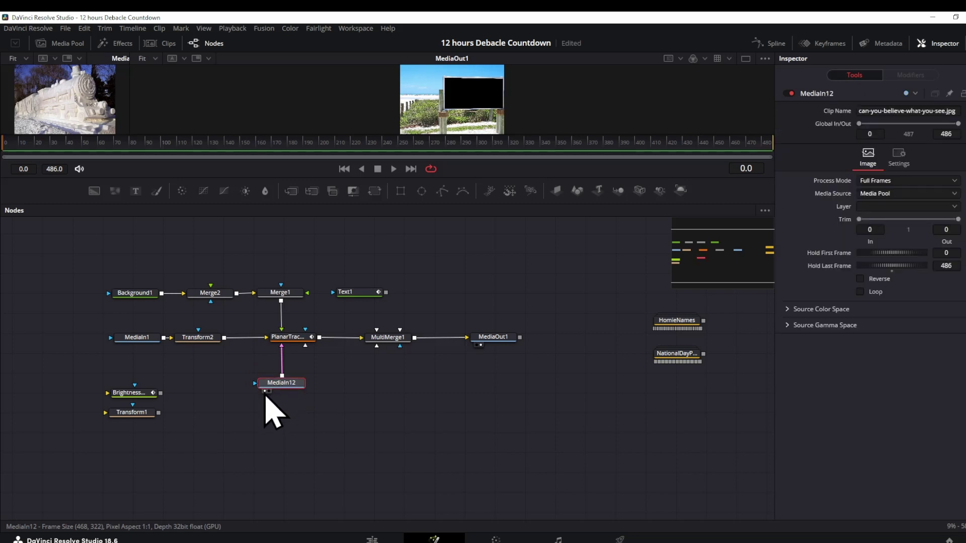
click(265, 392)
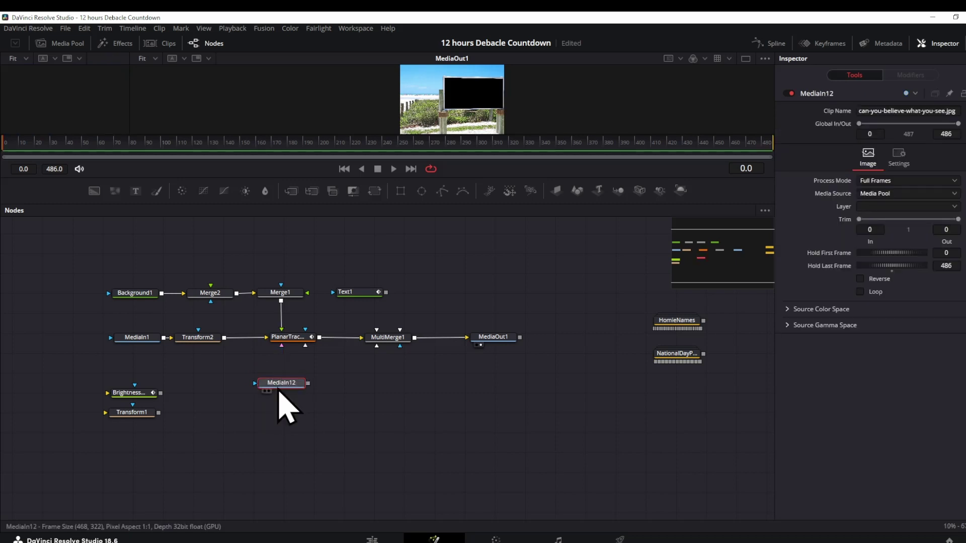
drag(281, 382, 678, 355)
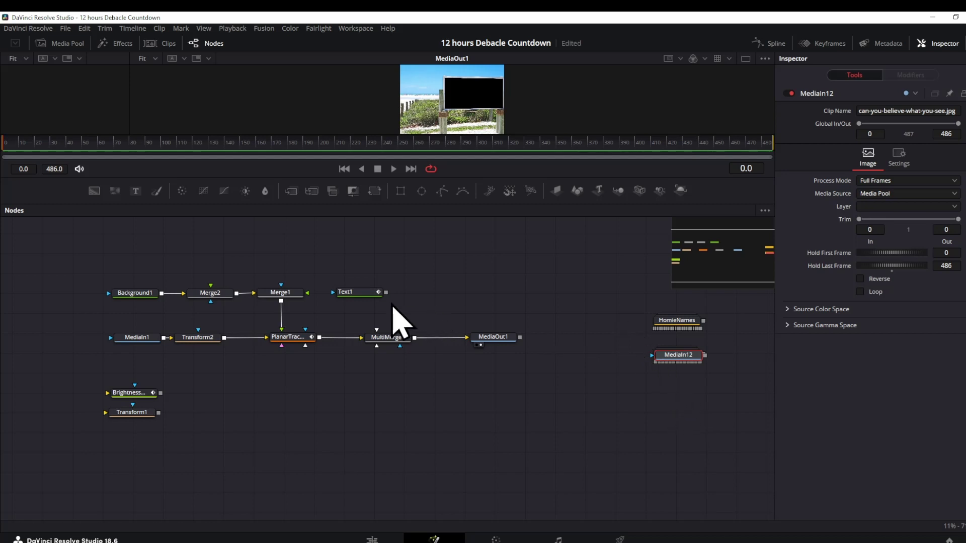
Preview Text1 and select it to inspect its countdown settings.
click(343, 299)
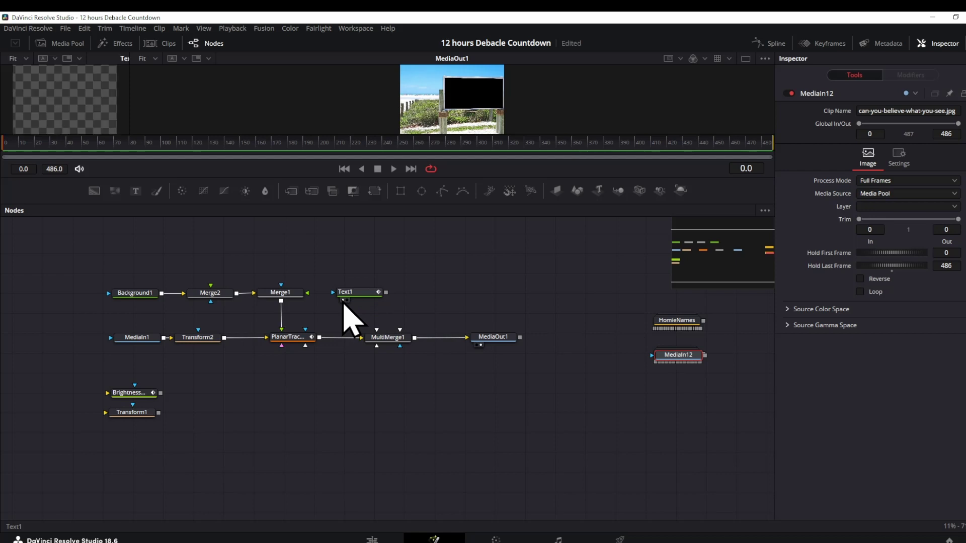
click(348, 292)
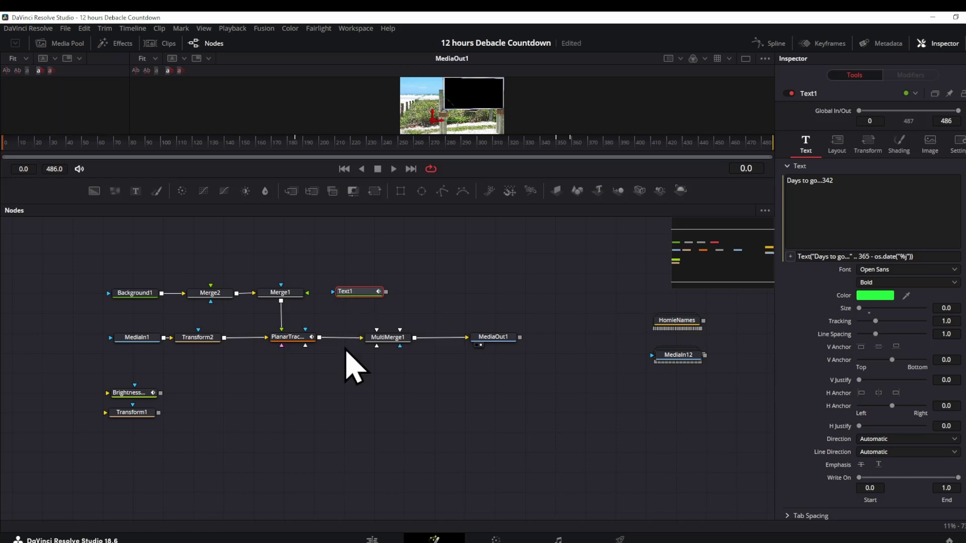
click(371, 539)
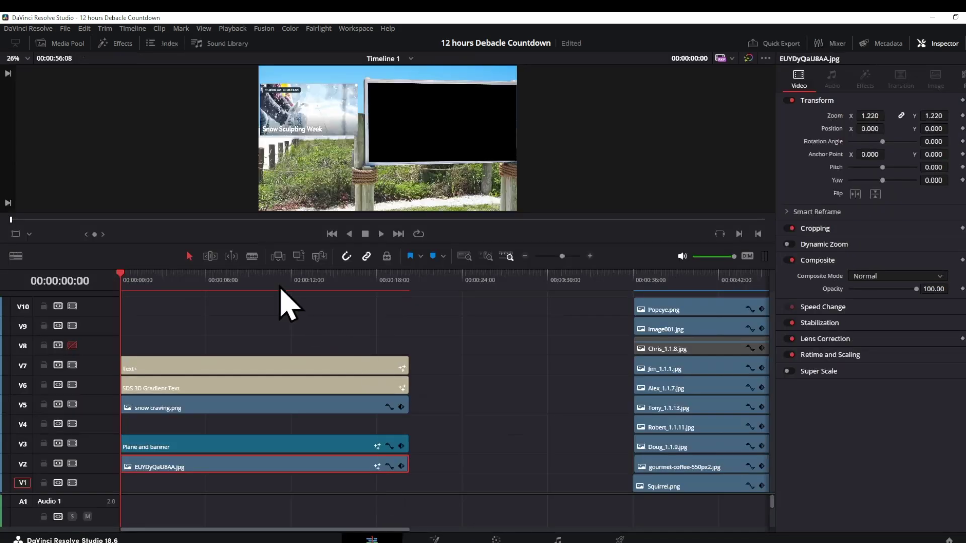
mouse_move(122, 275)
mouse_down()
mouse_move(353, 321)
mouse_move(148, 315)
mouse_move(387, 309)
mouse_move(148, 317)
mouse_move(380, 347)
mouse_move(127, 332)
mouse_up()
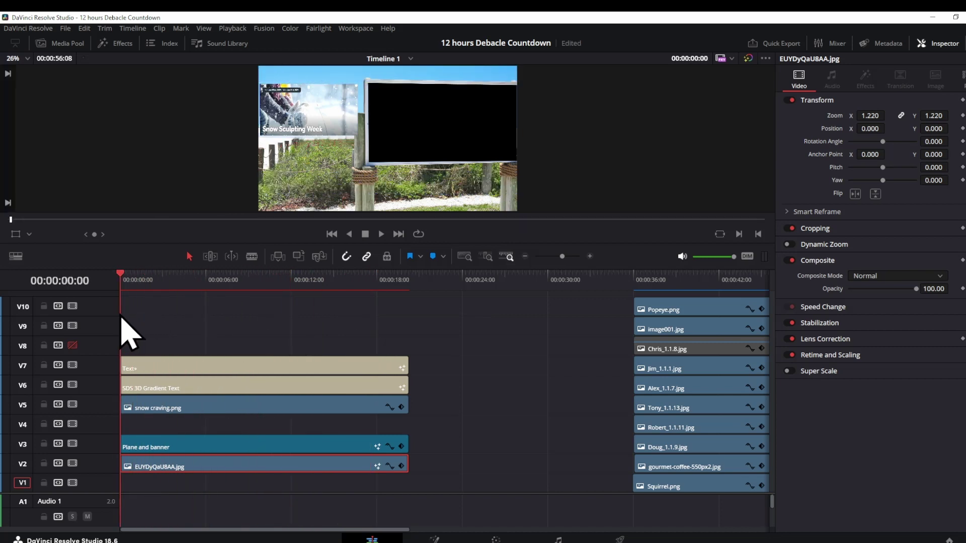